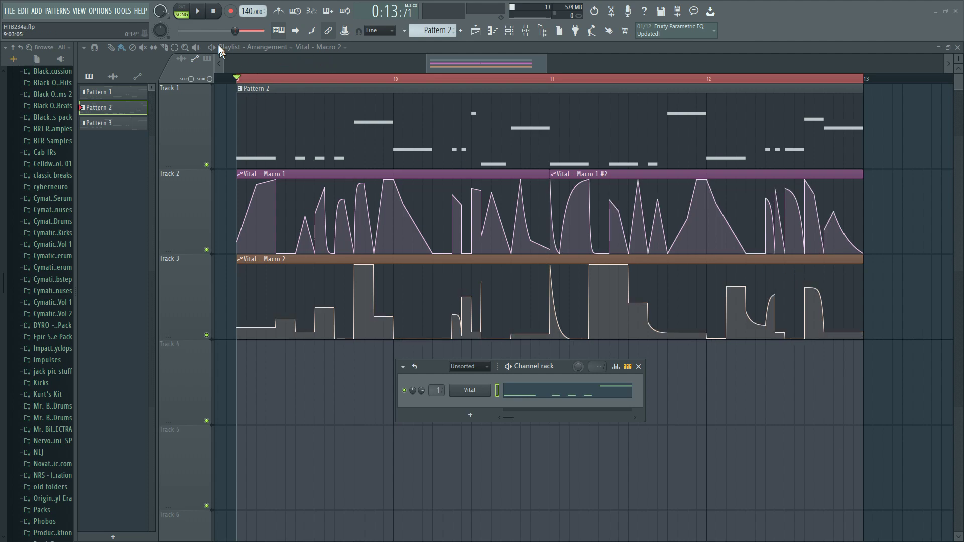
# Play the arrangement briefly, then open the Vital plugin window from the Channel rack and move it into place
pyautogui.click(206, 15)
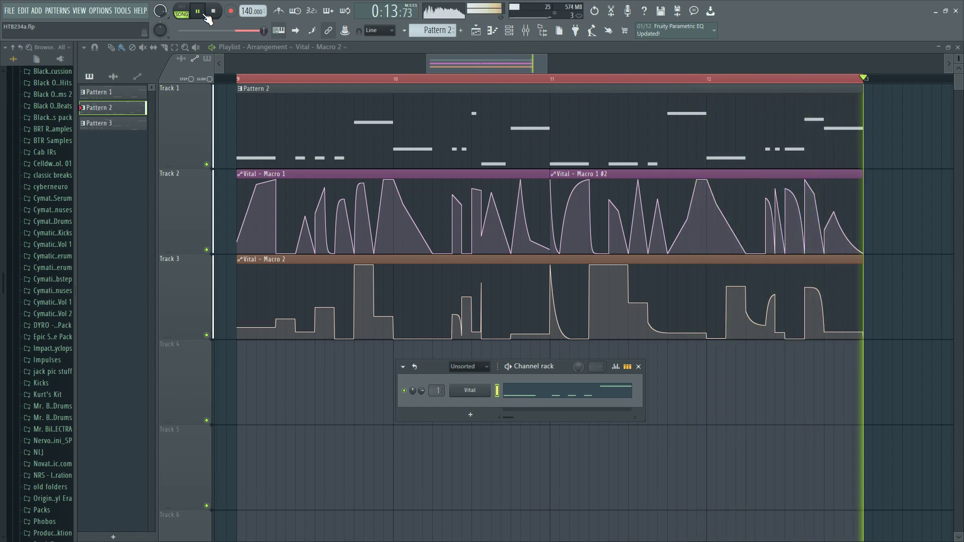
pyautogui.hotkey('ctrl', 's')
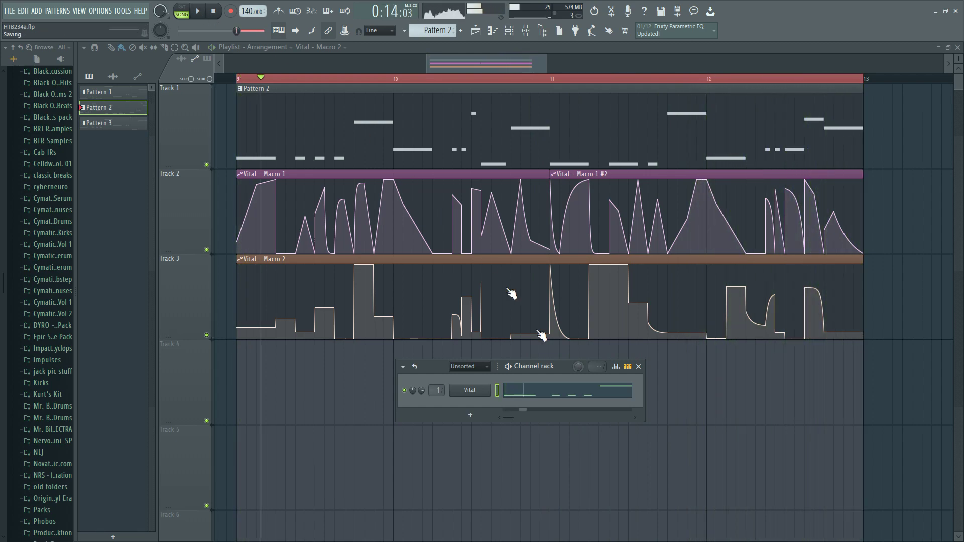
pyautogui.click(471, 392)
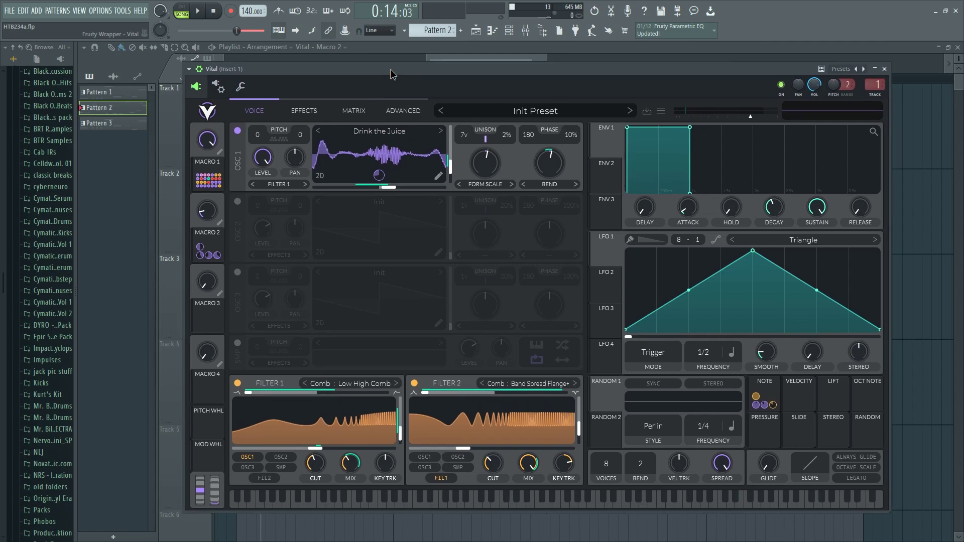
pyautogui.moveTo(393, 74); pyautogui.dragTo(370, 61)
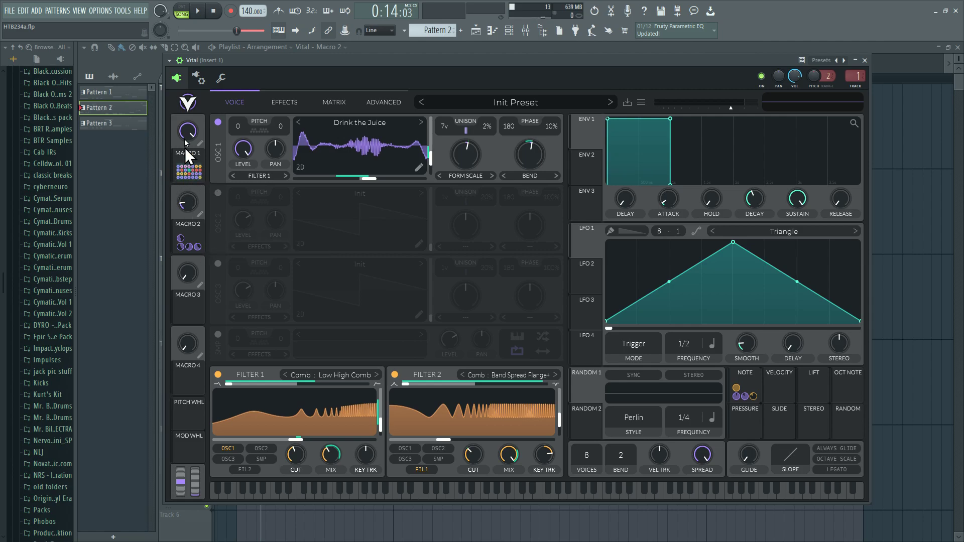
# Glance at Vital's ADVANCED unison options, return to the VOICE page, and nudge the window position
pyautogui.click(374, 104)
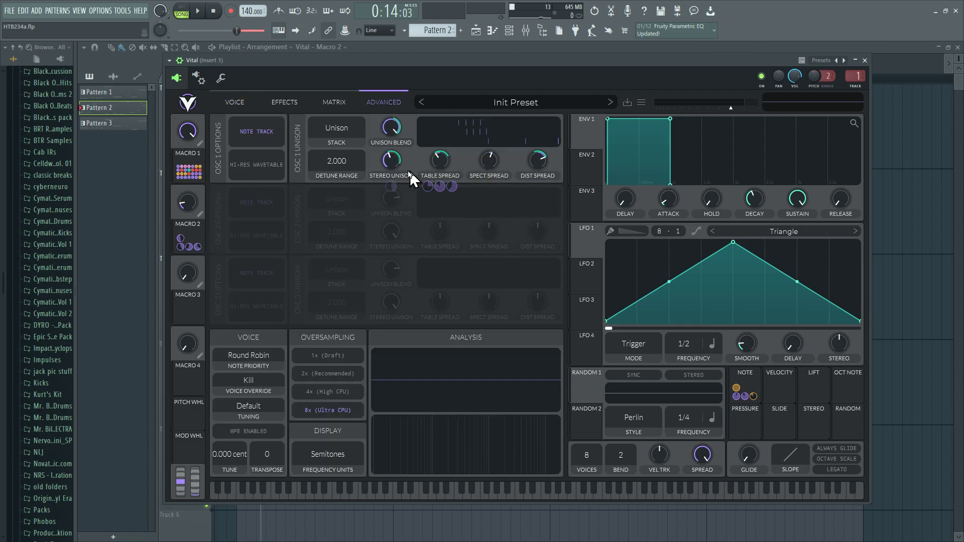
pyautogui.click(238, 99)
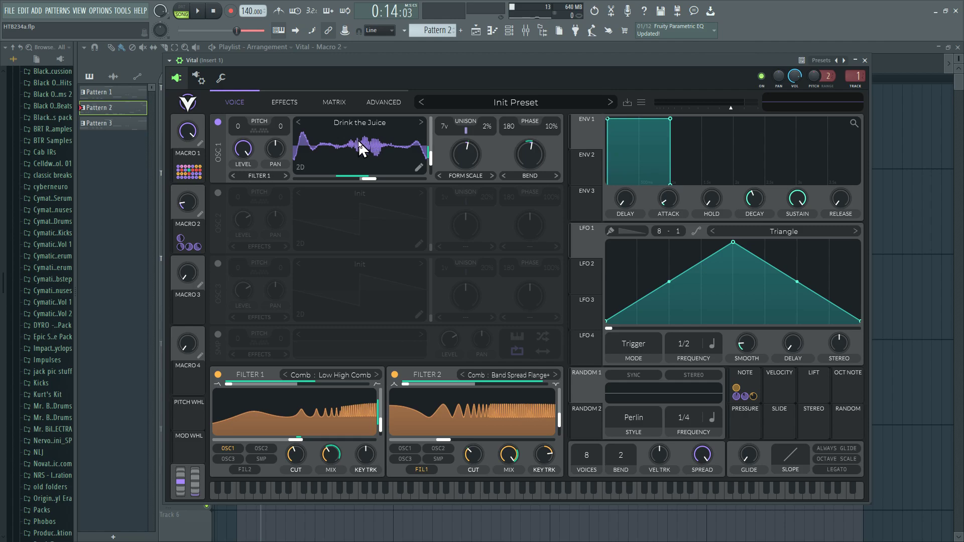
pyautogui.moveTo(327, 60)
pyautogui.mouseDown()
pyautogui.moveTo(474, 291)
pyautogui.moveTo(353, 141)
pyautogui.moveTo(325, 62)
pyautogui.mouseUp()
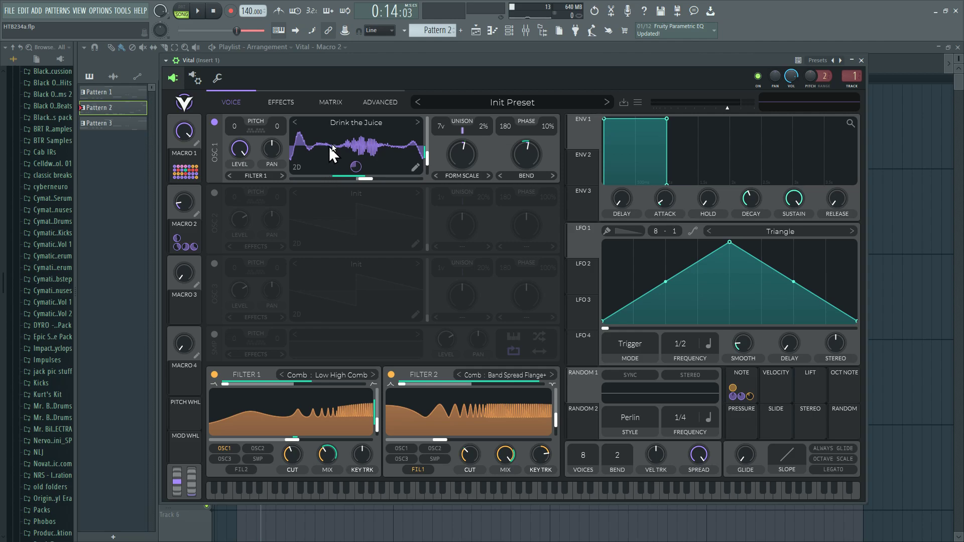
pyautogui.click(370, 127)
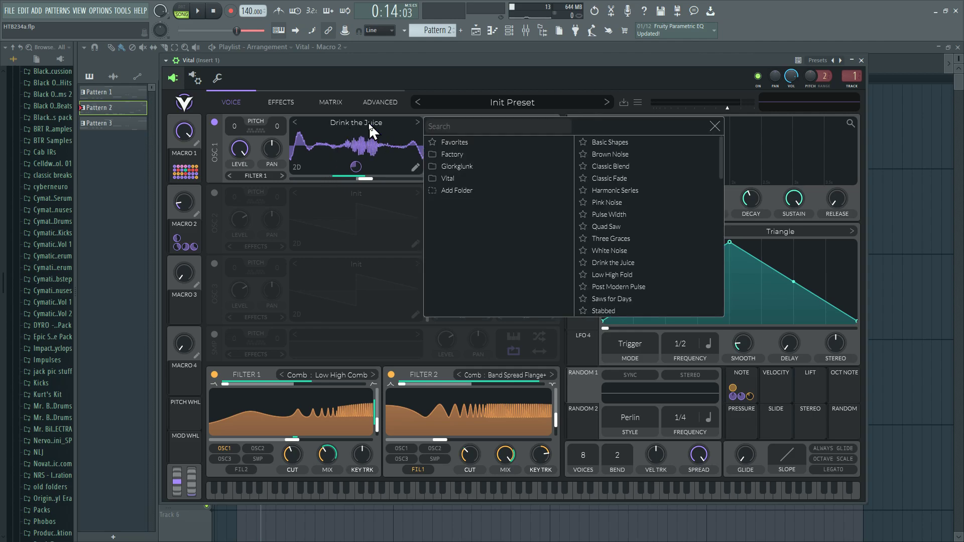
pyautogui.click(370, 130)
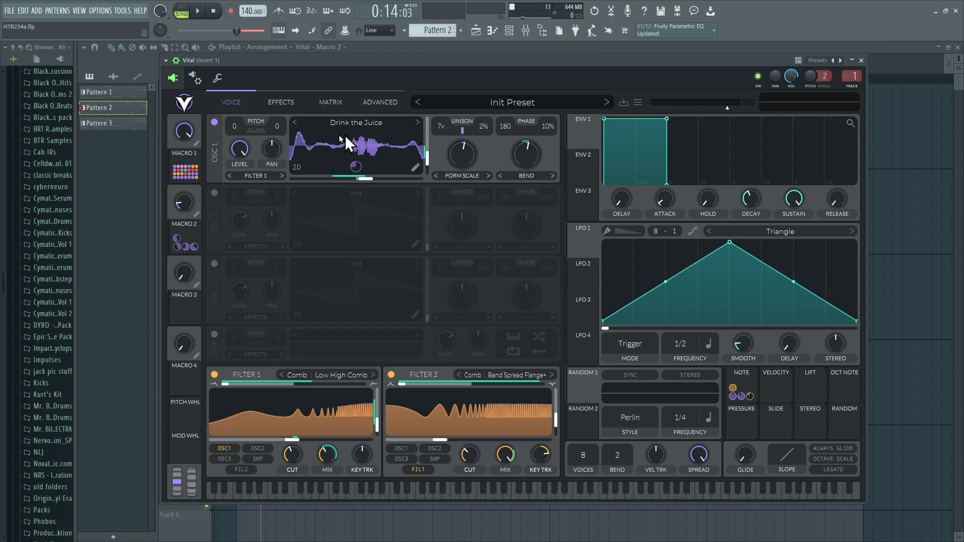
pyautogui.click(482, 176)
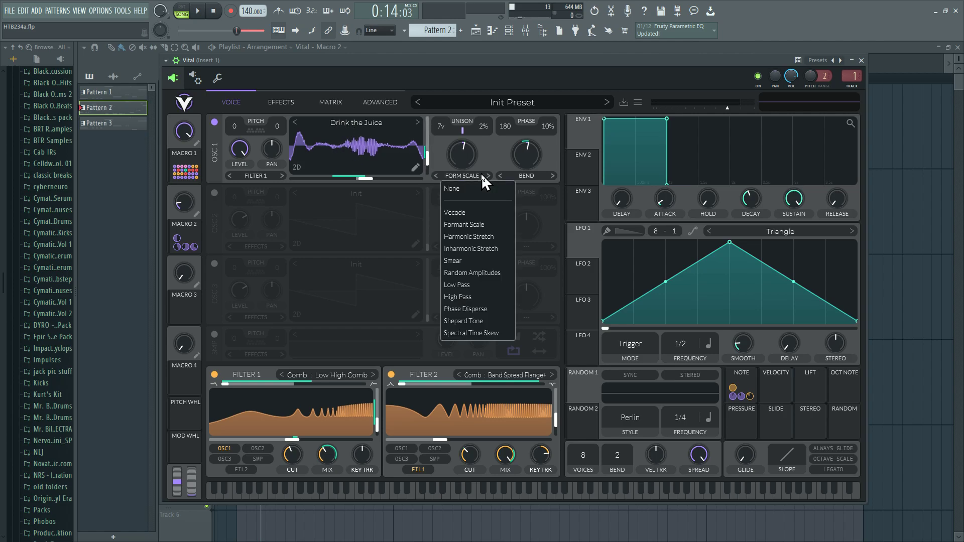
pyautogui.click(529, 175)
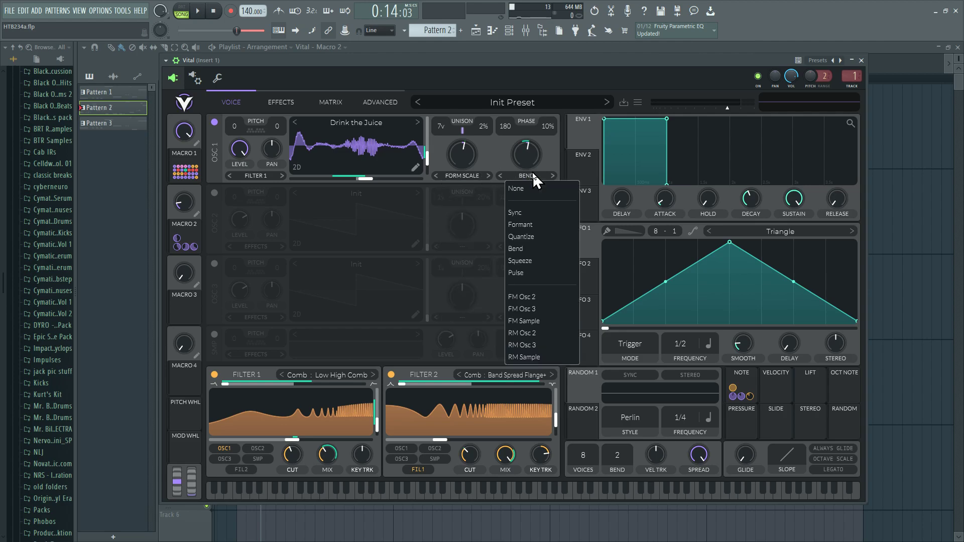
pyautogui.click(532, 171)
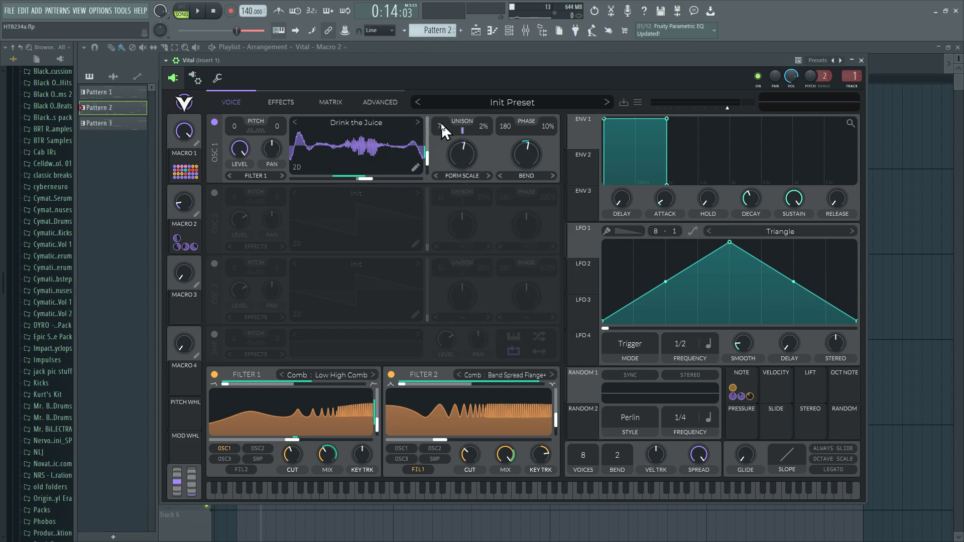
# Browse Vital's ADVANCED unison options and EFFECTS page, ending back on ADVANCED
pyautogui.click(367, 100)
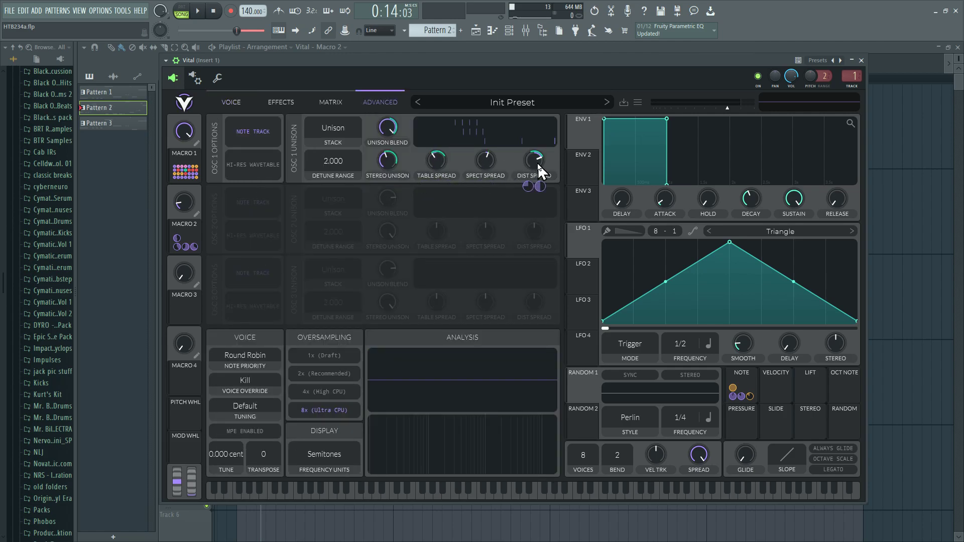
pyautogui.scroll(-2, 537, 161)
pyautogui.scroll(-3, 538, 159)
pyautogui.scroll(1, 537, 161)
pyautogui.scroll(4, 538, 160)
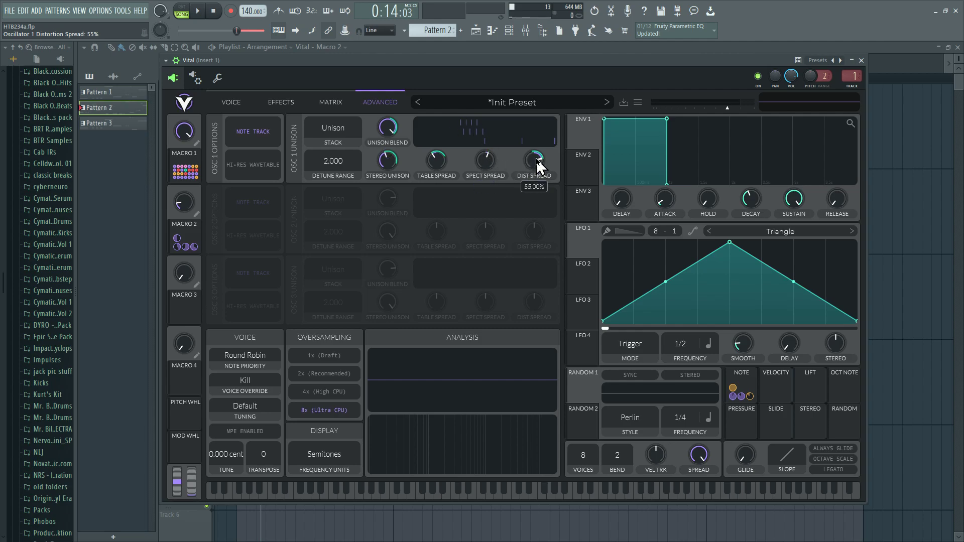
pyautogui.scroll(-5, 536, 161)
pyautogui.click(280, 101)
pyautogui.click(230, 102)
pyautogui.click(377, 101)
# Turn OSC 1's UNISON DIST SPREAD down to about 49%, then return to the VOICE page
pyautogui.moveTo(534, 155); pyautogui.dragTo(493, 142)
pyautogui.moveTo(531, 170)
pyautogui.mouseDown()
pyautogui.moveTo(529, 182)
pyautogui.moveTo(542, 151)
pyautogui.moveTo(539, 166)
pyautogui.mouseUp()
pyautogui.click(232, 102)
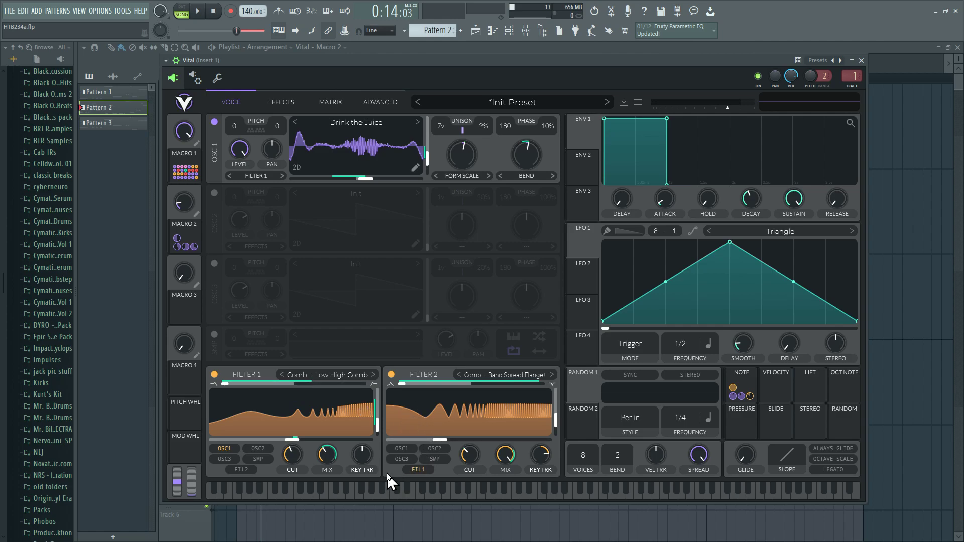
# Leave Filter 1's type unchanged, drop its comb resonance to 0%, and audition with play and pause
pyautogui.click(344, 375)
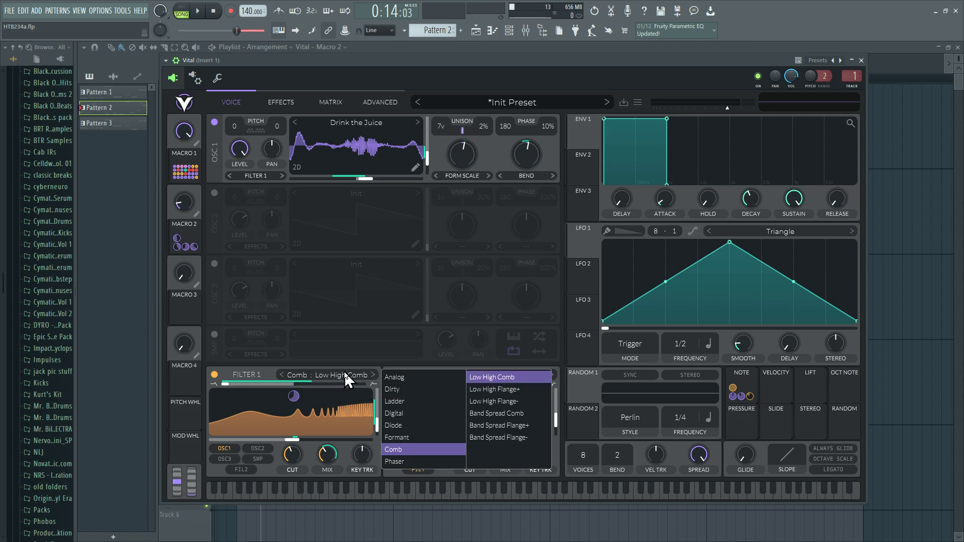
pyautogui.click(306, 477)
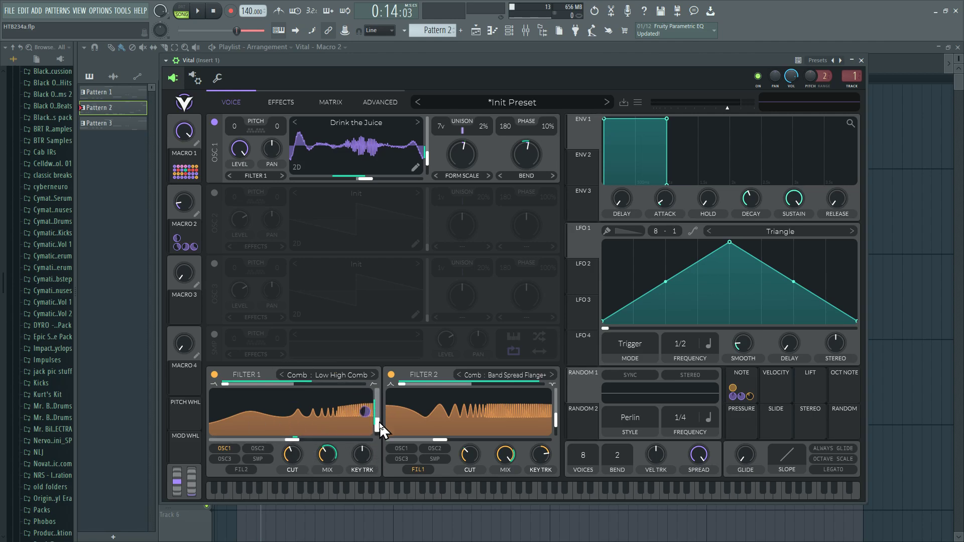
pyautogui.moveTo(380, 430)
pyautogui.mouseDown()
pyautogui.moveTo(380, 446)
pyautogui.moveTo(377, 422)
pyautogui.moveTo(381, 452)
pyautogui.moveTo(378, 425)
pyautogui.mouseUp()
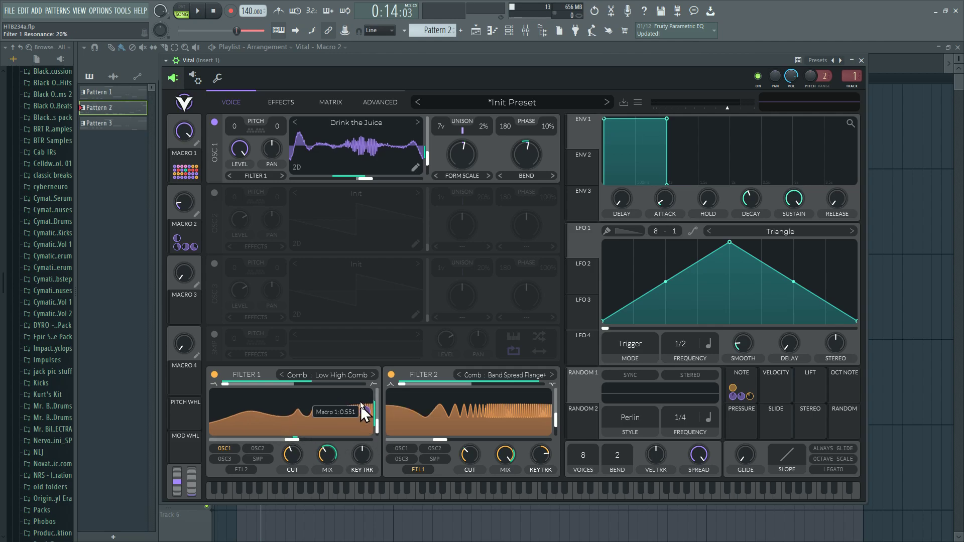
pyautogui.click(199, 11)
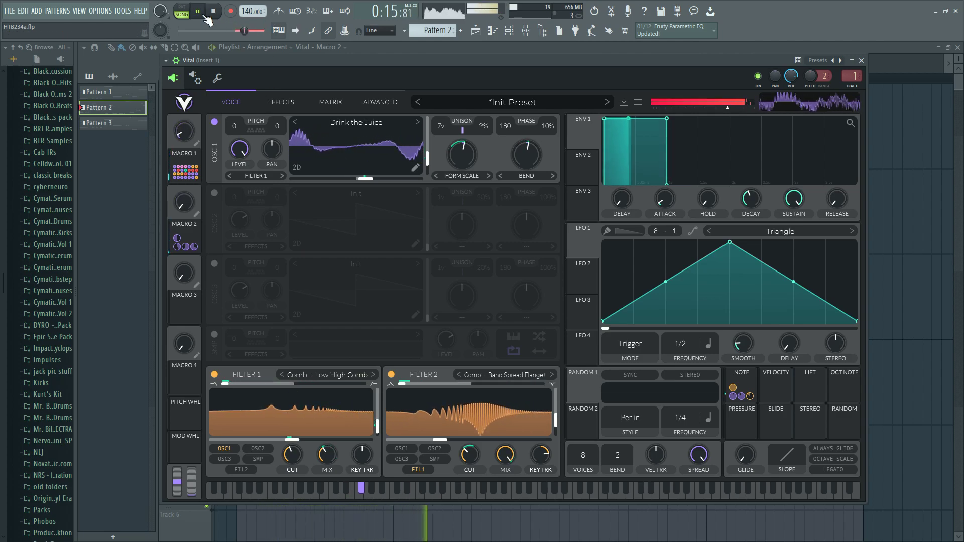
pyautogui.click(199, 12)
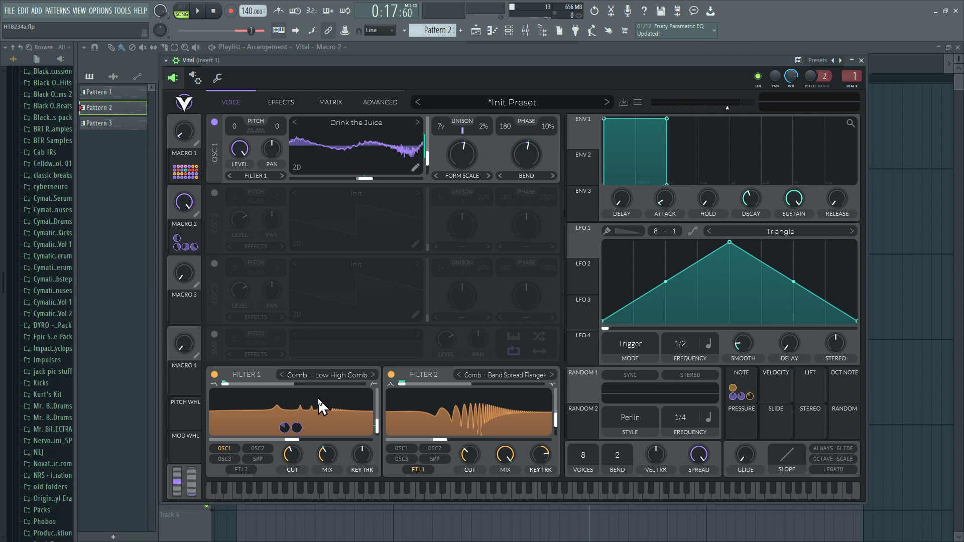
# Raise Filter 1's blend to 0.308 and its cutoff to about 12.98 semitones
pyautogui.moveTo(274, 384); pyautogui.dragTo(313, 402)
pyautogui.moveTo(292, 443); pyautogui.dragTo(354, 409)
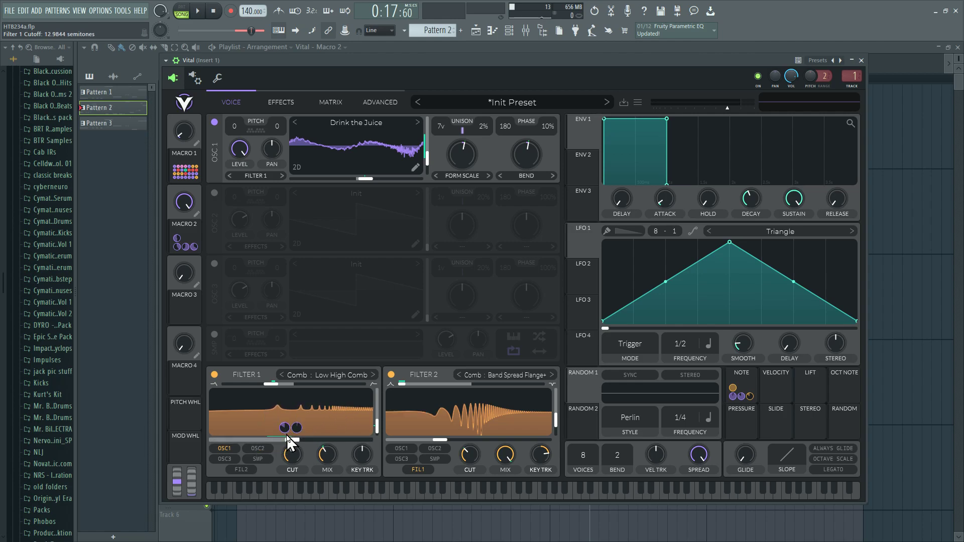
pyautogui.moveTo(287, 435); pyautogui.dragTo(434, 402)
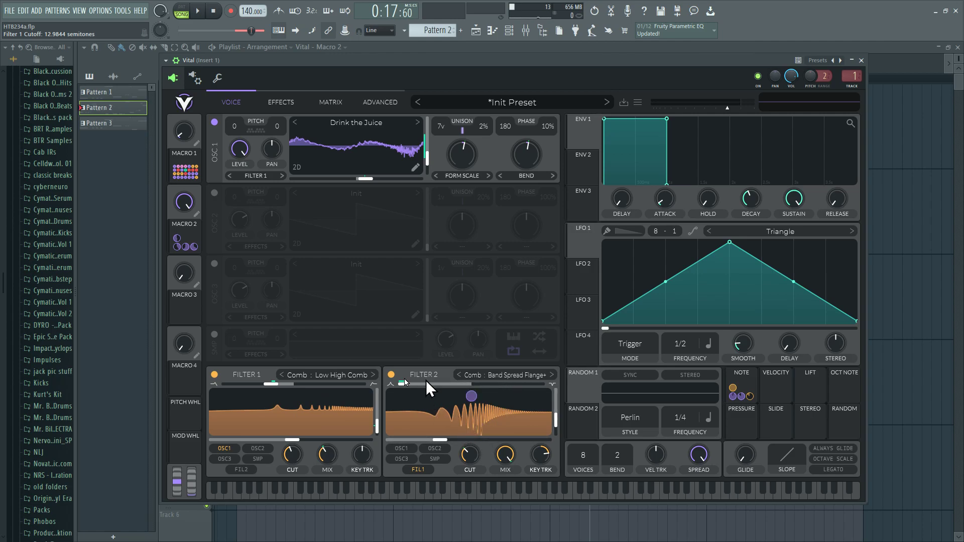
# Check the Filter 1 and Filter 2 type lists without changes, then show Vital's EFFECTS page
pyautogui.click(345, 378)
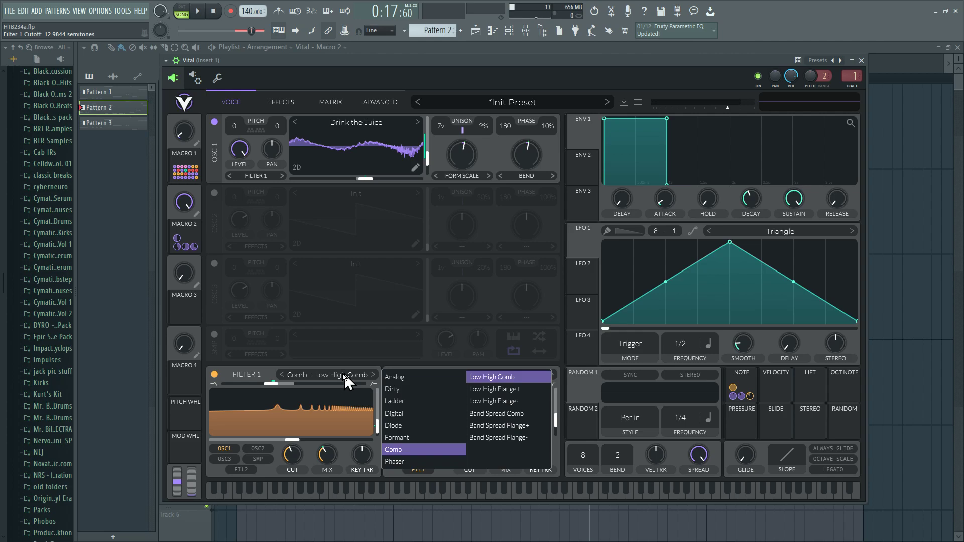
pyautogui.click(257, 374)
pyautogui.click(497, 379)
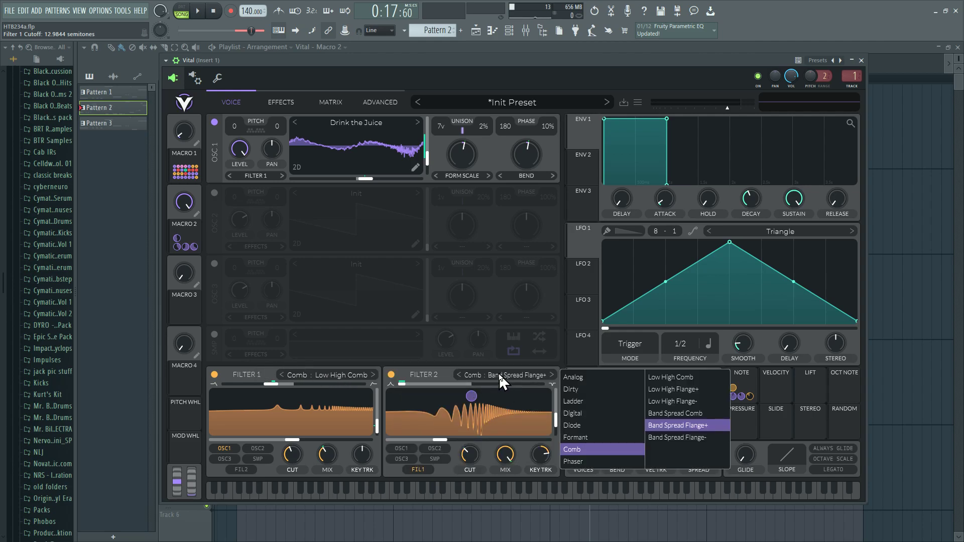
pyautogui.click(429, 377)
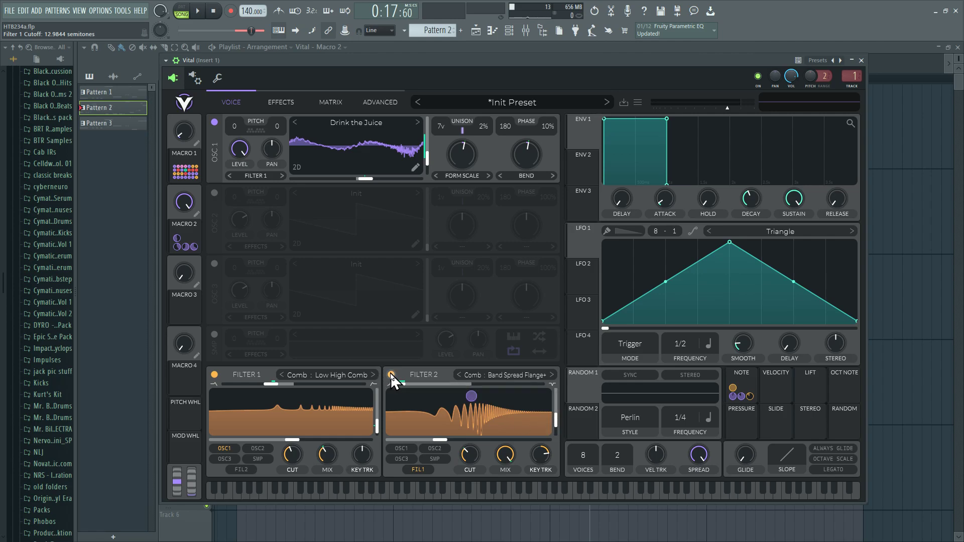
pyautogui.click(283, 103)
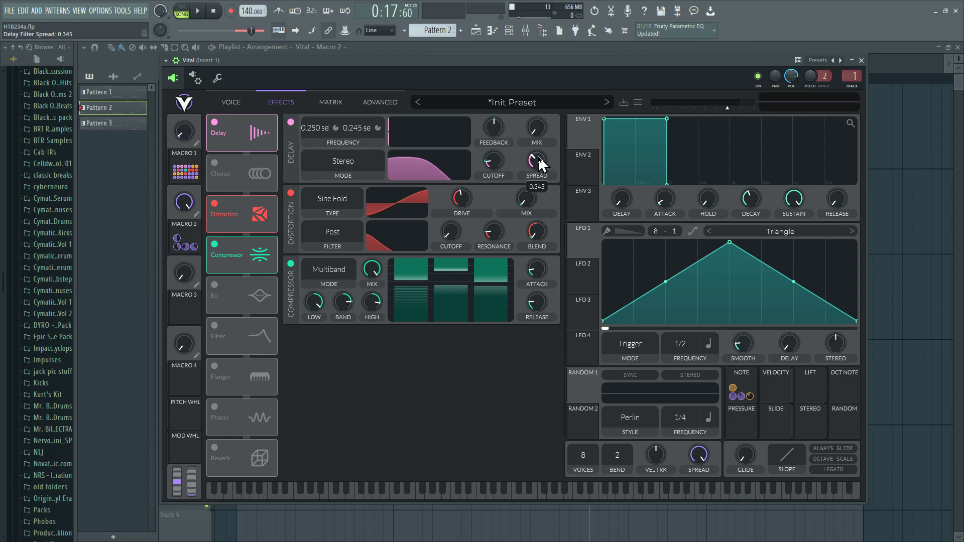
# Raise the Delay filter cutoff to 58.56 and narrow its SPREAD to about 0.195
pyautogui.moveTo(496, 161)
pyautogui.mouseDown()
pyautogui.moveTo(505, 132)
pyautogui.moveTo(510, 156)
pyautogui.moveTo(535, 159)
pyautogui.moveTo(519, 129)
pyautogui.moveTo(505, 200)
pyautogui.moveTo(507, 171)
pyautogui.mouseUp()
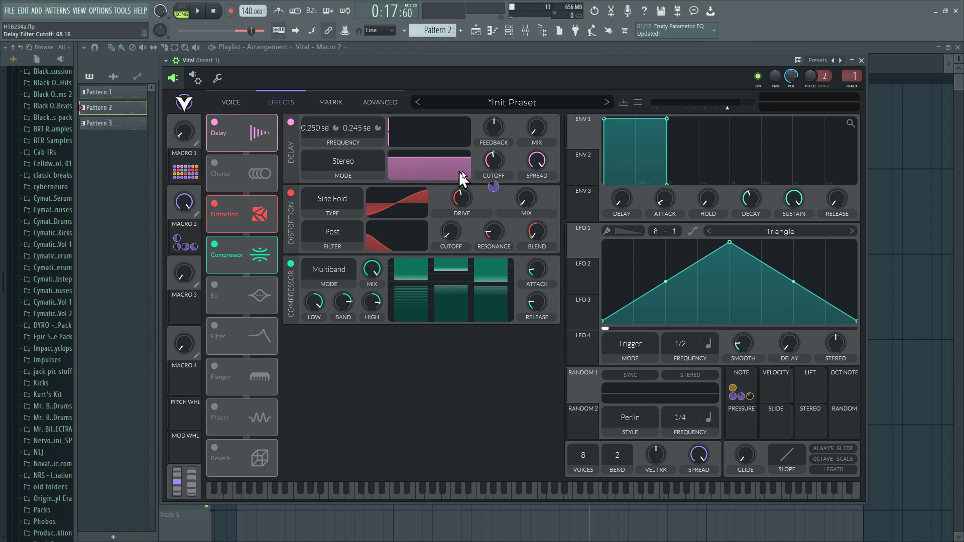
pyautogui.click(541, 159)
pyautogui.moveTo(536, 174); pyautogui.dragTo(551, 273)
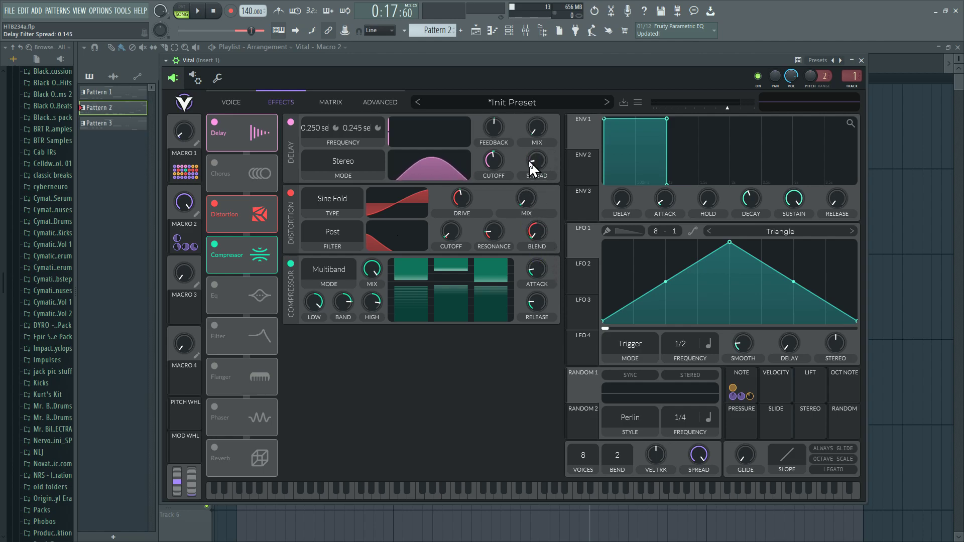
pyautogui.scroll(1, 535, 163)
# Play and pause the song twice to audition the narrower delay spread
pyautogui.click(200, 11)
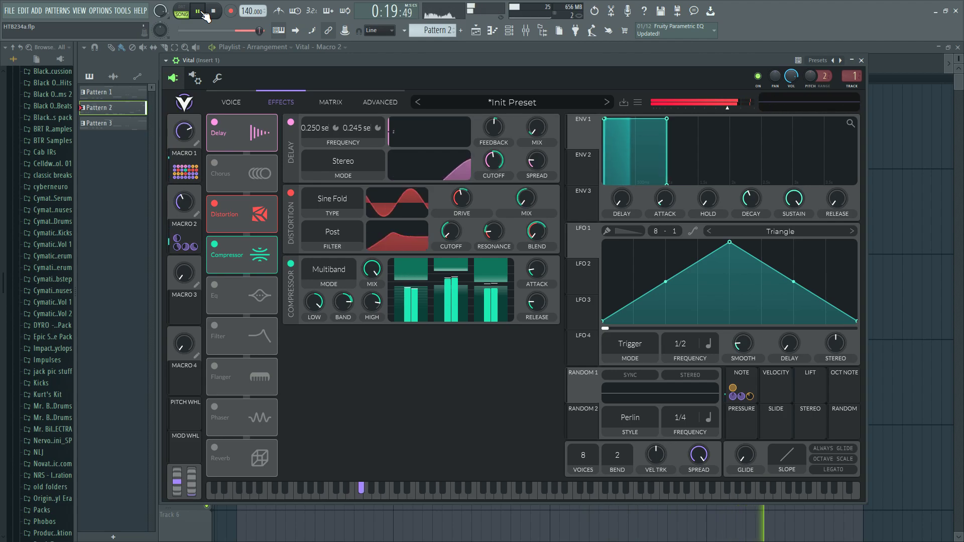
pyautogui.click(202, 12)
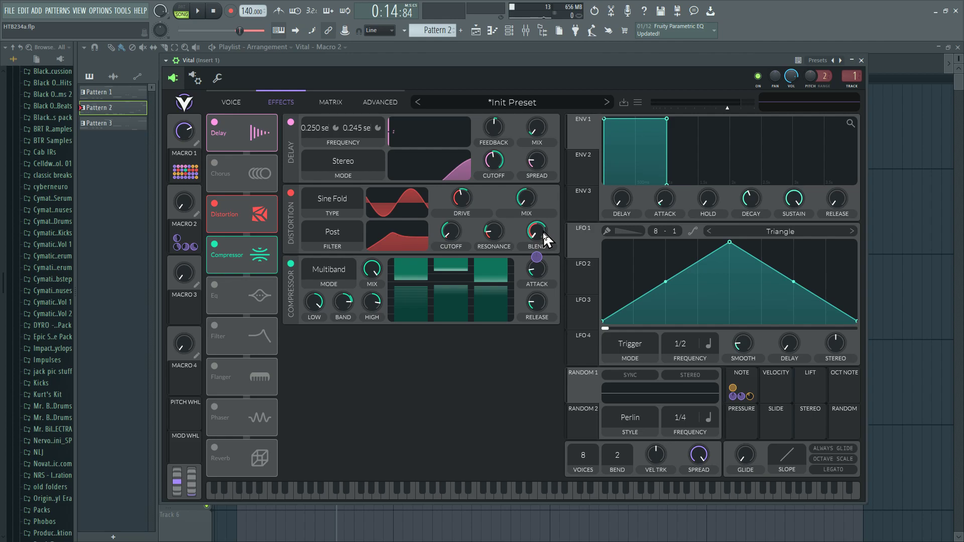
pyautogui.click(199, 12)
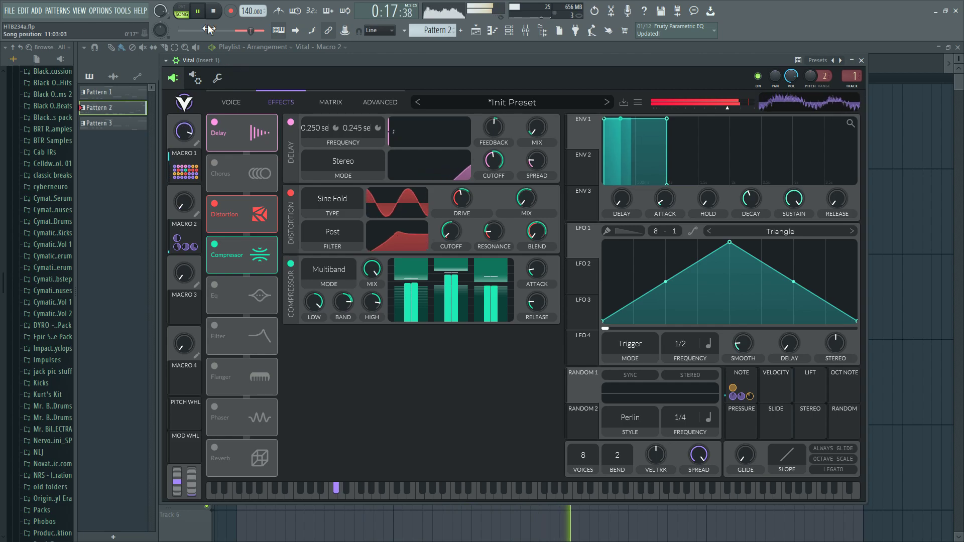
pyautogui.click(198, 12)
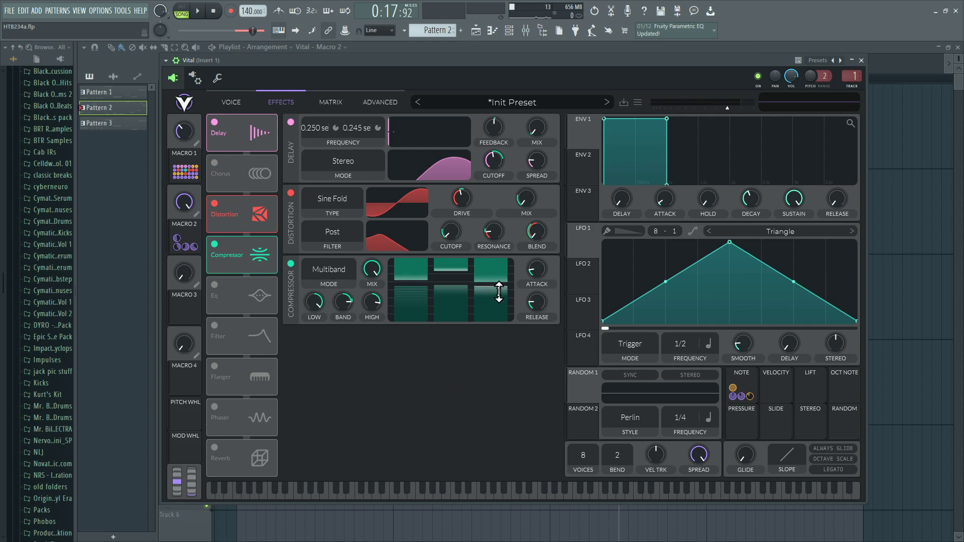
# Set the compressor's high band ratios near 0.96 and 0.97 and low band upper near 0.92, then audition
pyautogui.moveTo(497, 286)
pyautogui.mouseDown()
pyautogui.moveTo(497, 312)
pyautogui.moveTo(495, 275)
pyautogui.mouseUp()
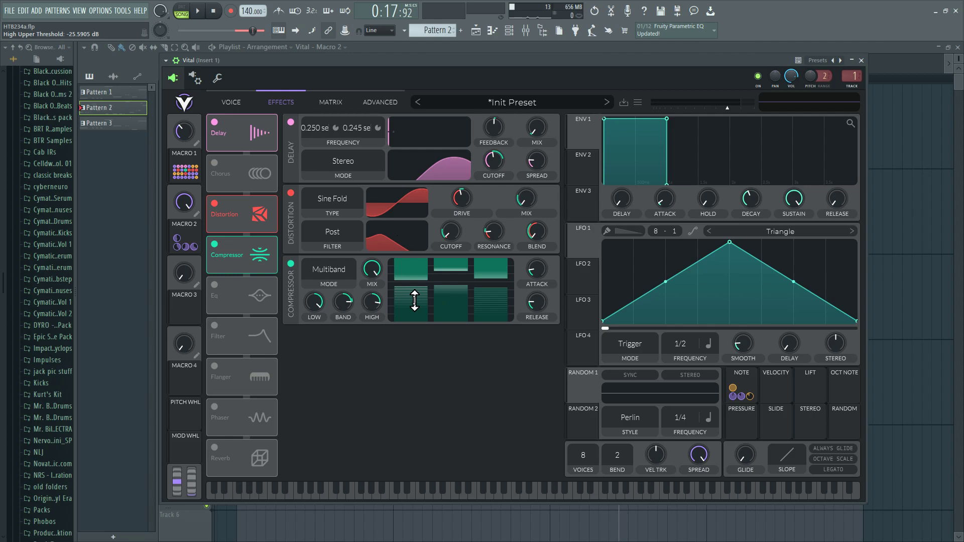
pyautogui.moveTo(481, 292); pyautogui.dragTo(493, 285)
pyautogui.moveTo(401, 284); pyautogui.dragTo(410, 271)
pyautogui.moveTo(490, 265); pyautogui.dragTo(493, 273)
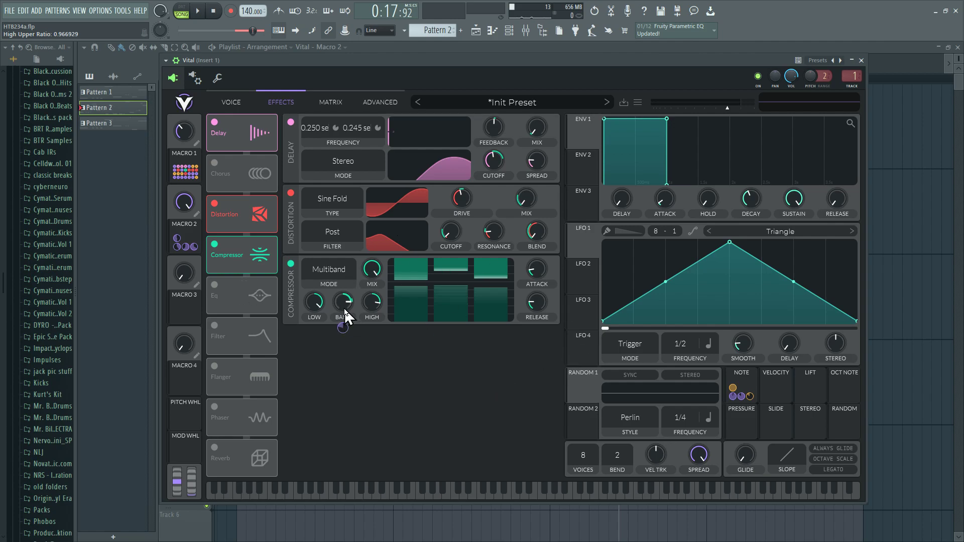
pyautogui.click(198, 12)
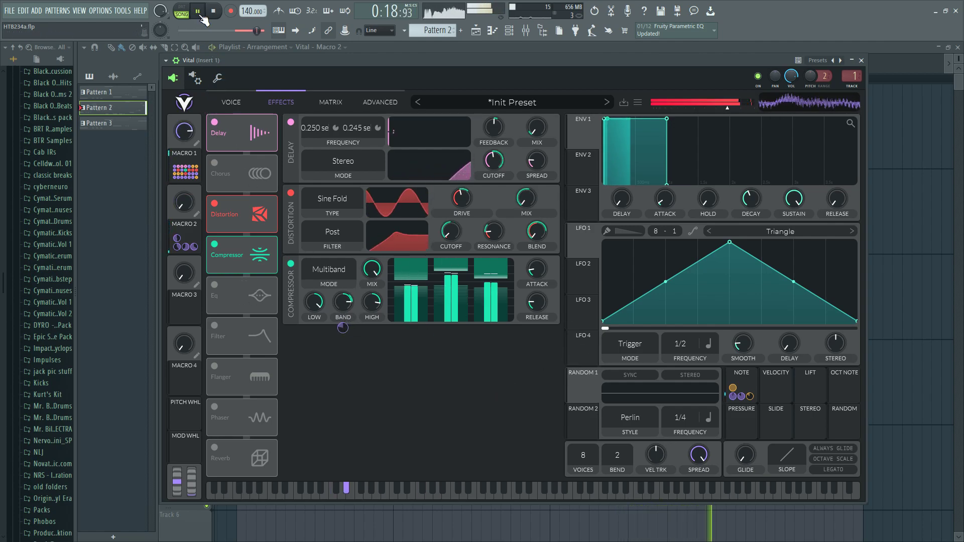
pyautogui.press('space')
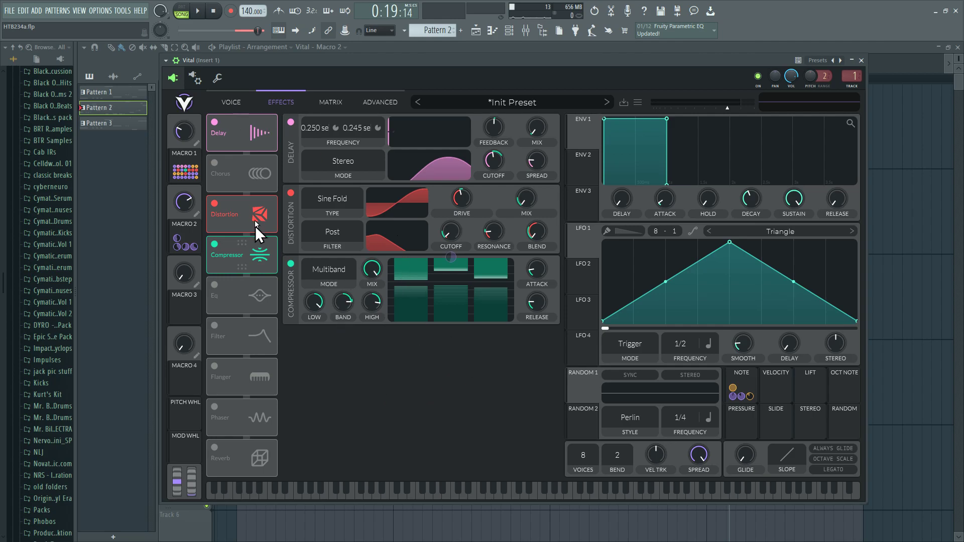
# Bypass the Multiband Compressor, toggling it on and off during playback to compare
pyautogui.click(290, 263)
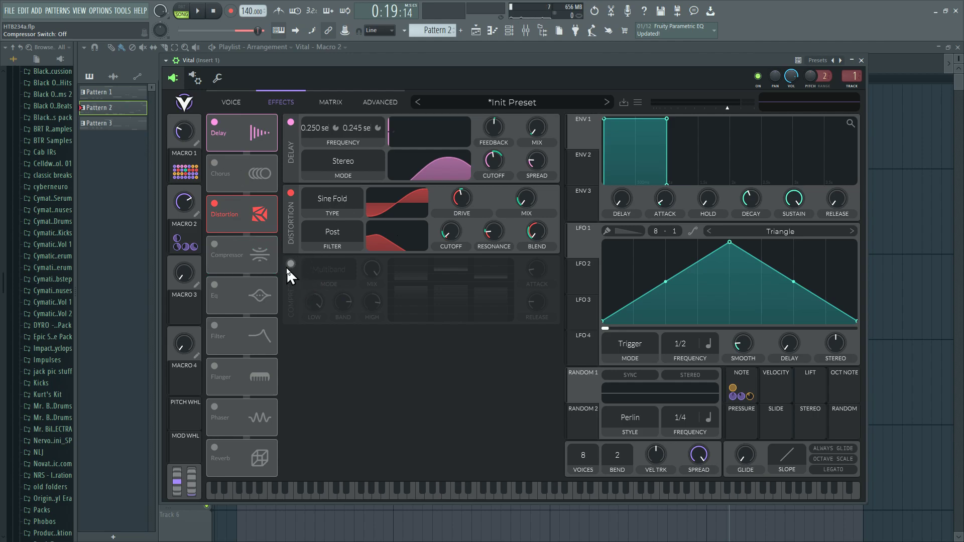
pyautogui.click(201, 14)
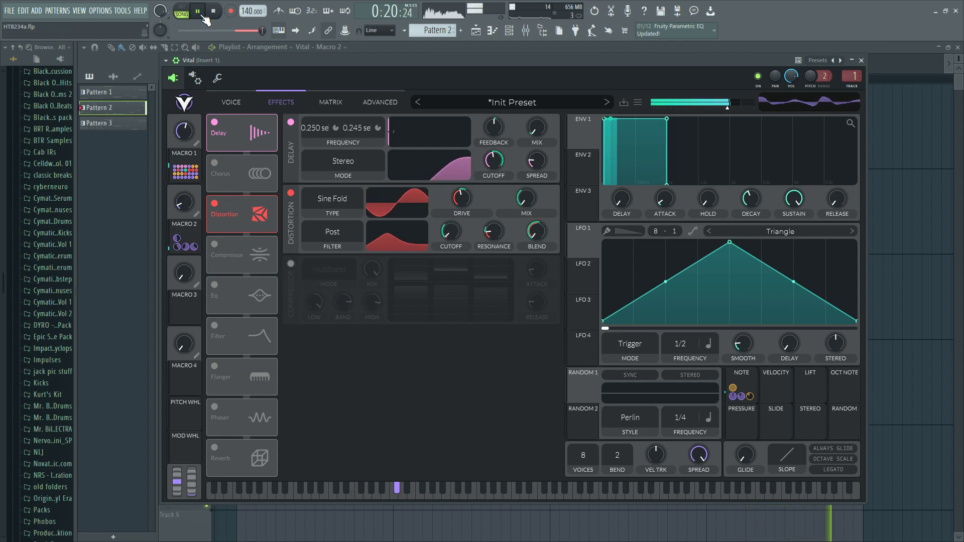
pyautogui.click(290, 263)
pyautogui.click(291, 264)
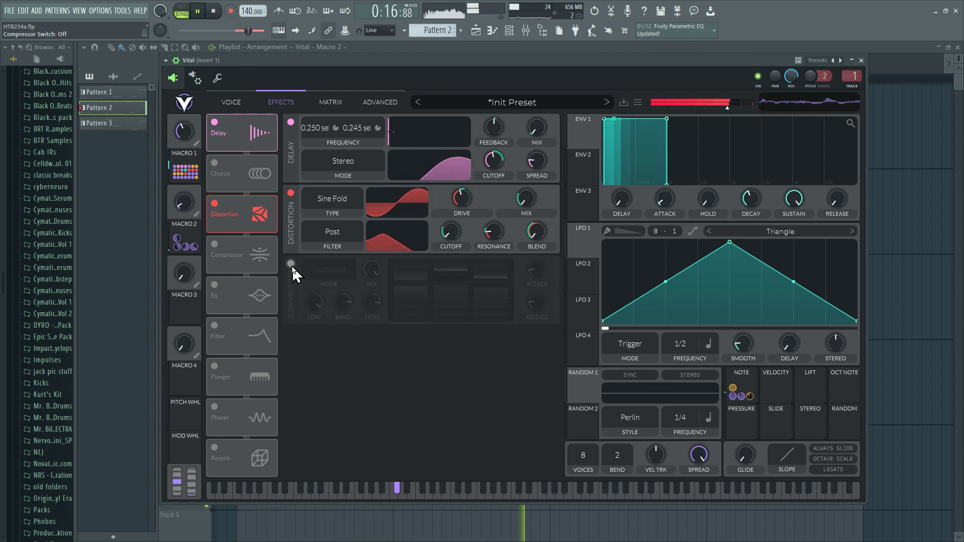
# Bring Vital back in front of the Mixer and switch off the Sine Fold Distortion
pyautogui.click(526, 32)
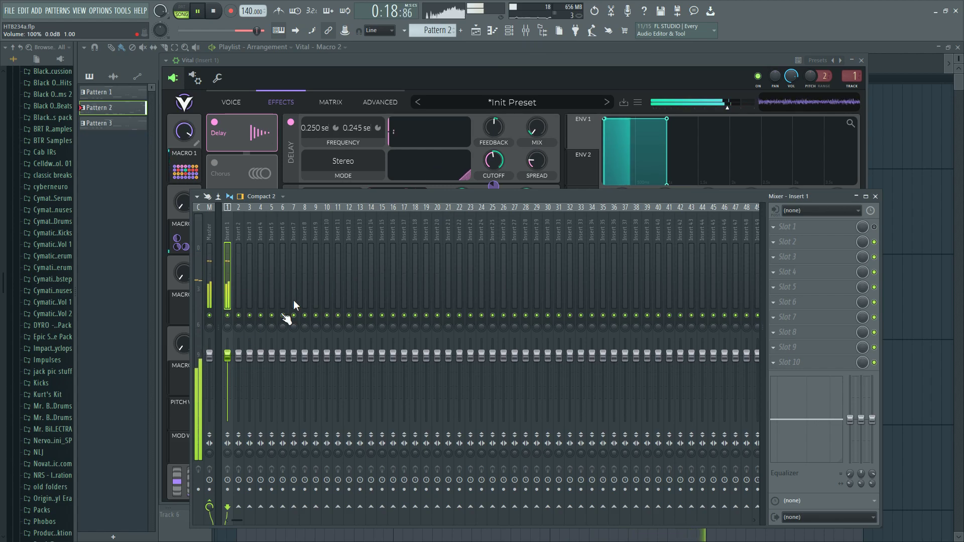
pyautogui.click(425, 62)
pyautogui.click(291, 193)
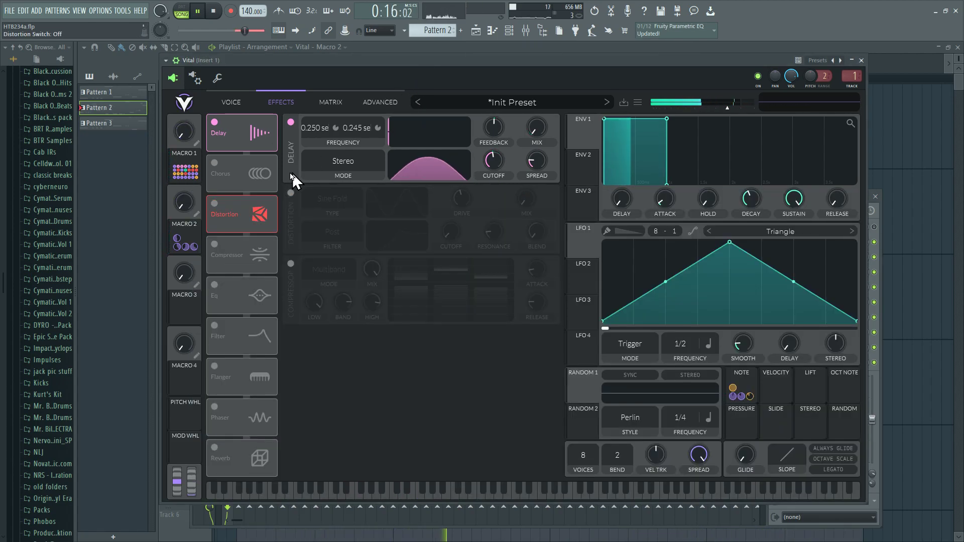
# Turn off the Stereo Delay, stop playback, and raise Filter 2's comb resonance to 59.64% on VOICE
pyautogui.click(291, 122)
pyautogui.click(232, 102)
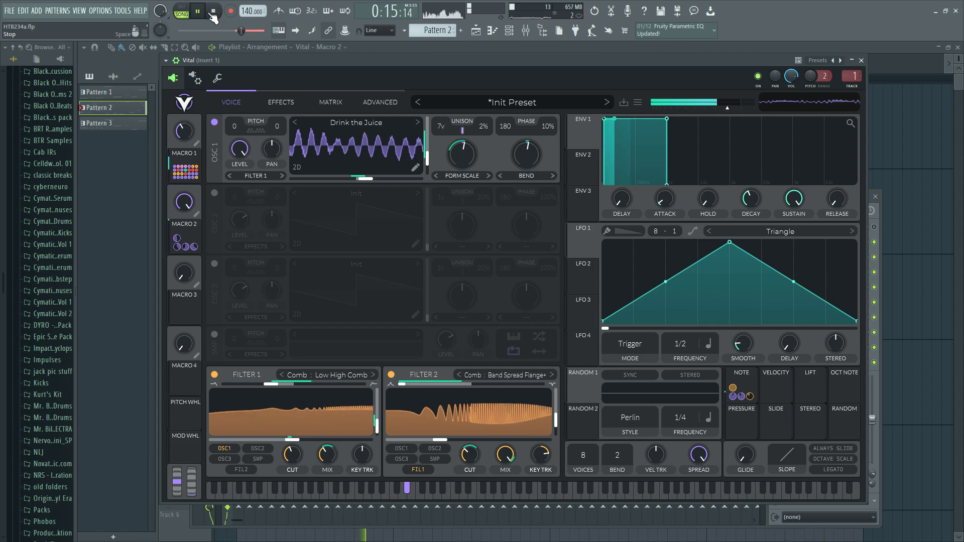
pyautogui.click(213, 12)
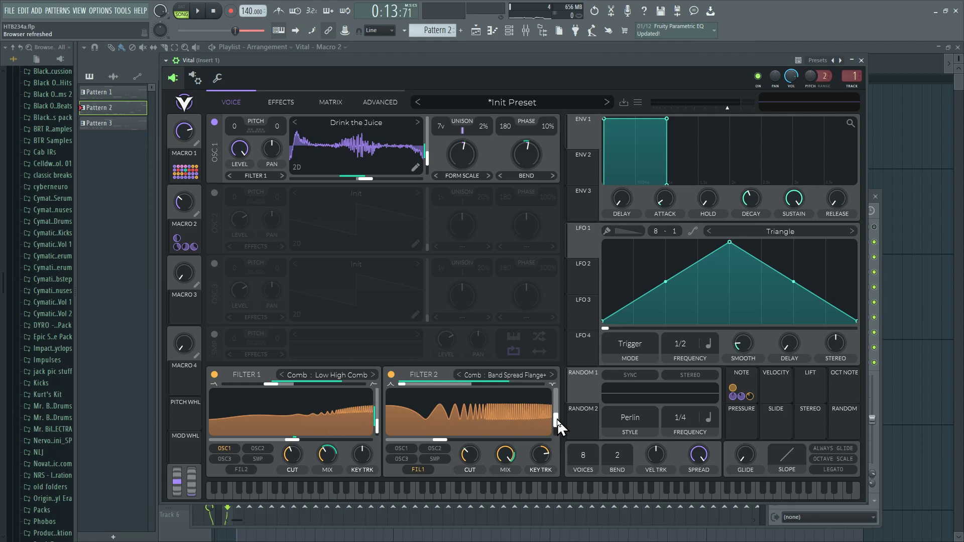
pyautogui.moveTo(555, 421)
pyautogui.mouseDown()
pyautogui.moveTo(560, 411)
pyautogui.moveTo(560, 452)
pyautogui.moveTo(556, 396)
pyautogui.moveTo(568, 461)
pyautogui.moveTo(566, 437)
pyautogui.mouseUp()
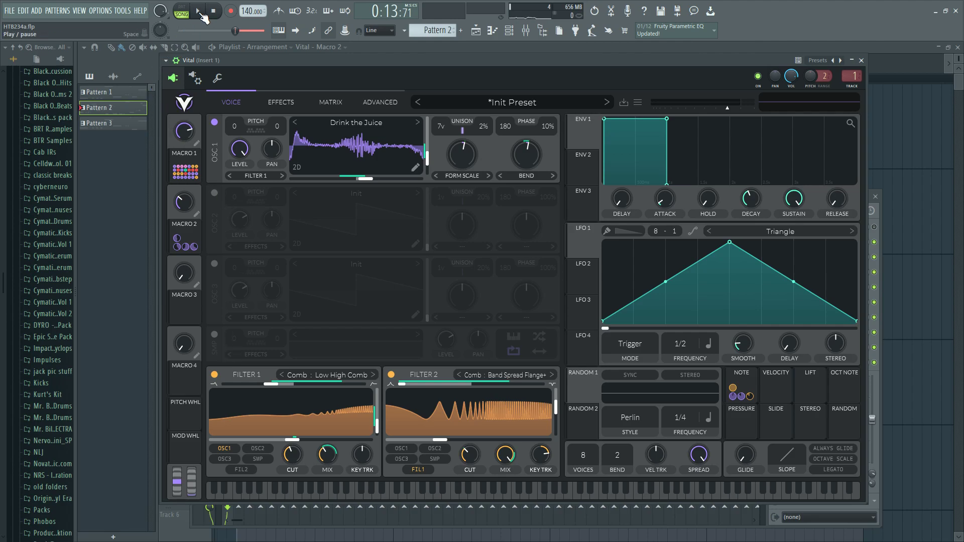
# While playing, lower Filter 2's resonance to 43.8% and bypass both comb filters, then stop
pyautogui.click(200, 11)
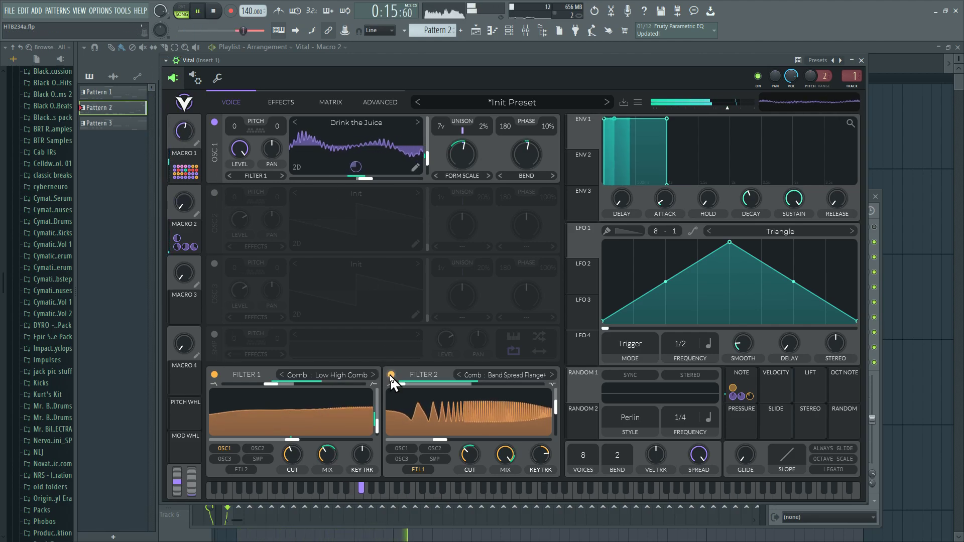
pyautogui.moveTo(555, 408); pyautogui.dragTo(559, 424)
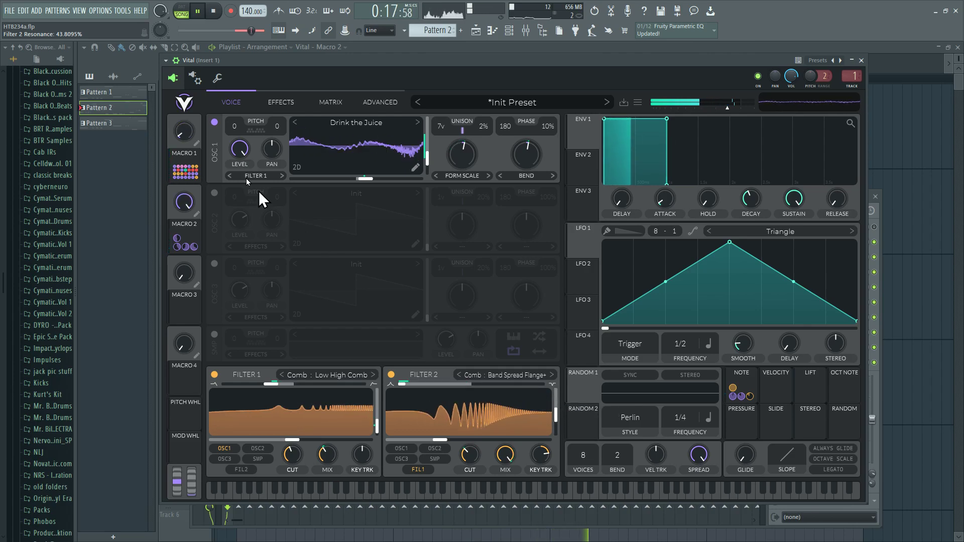
pyautogui.click(391, 375)
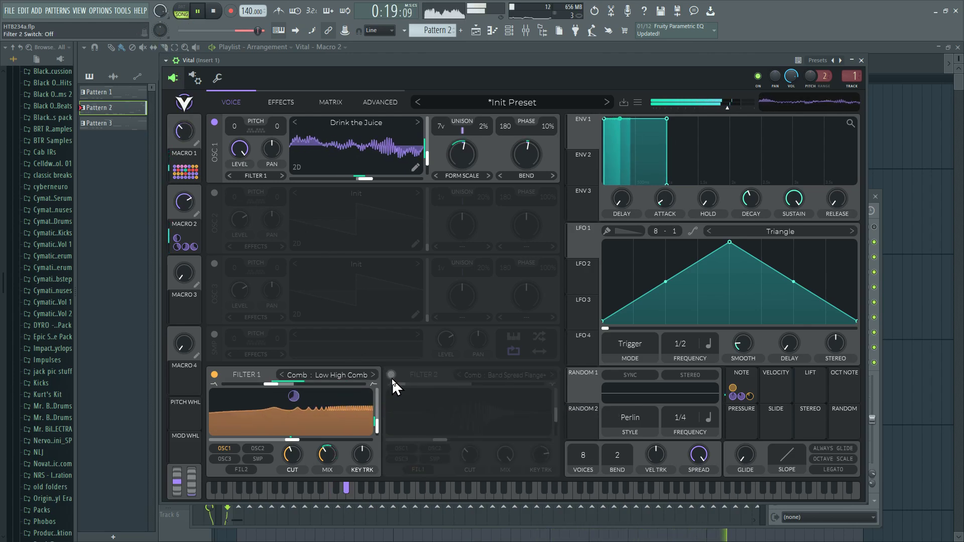
pyautogui.click(214, 375)
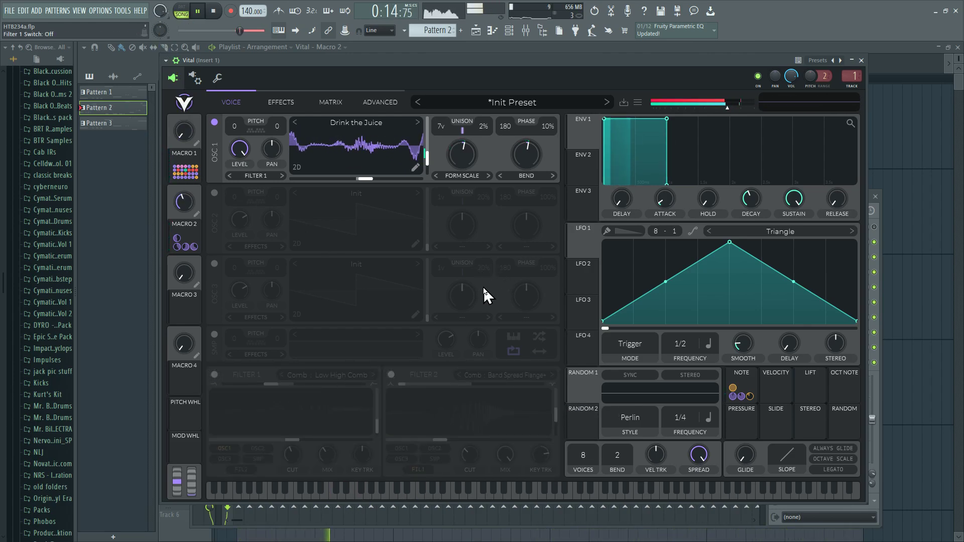
pyautogui.press('space')
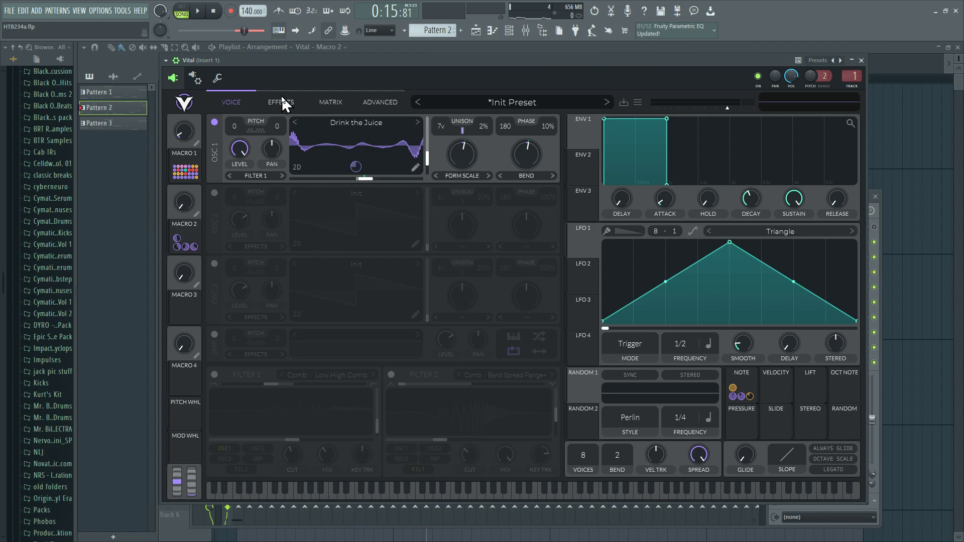
# Re-enable Filter 1, Filter 2 and the Sine Fold Distortion
pyautogui.click(215, 375)
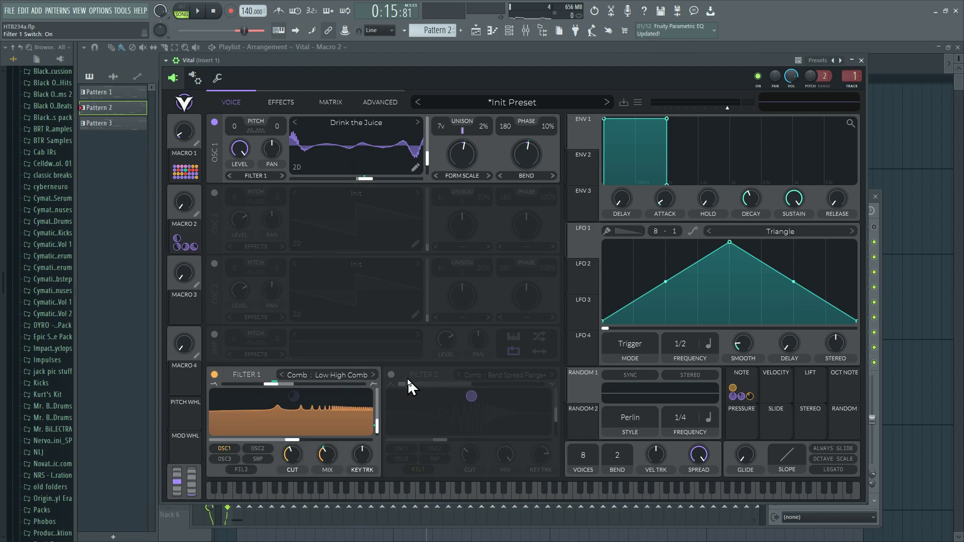
pyautogui.click(391, 375)
pyautogui.click(281, 103)
pyautogui.click(214, 204)
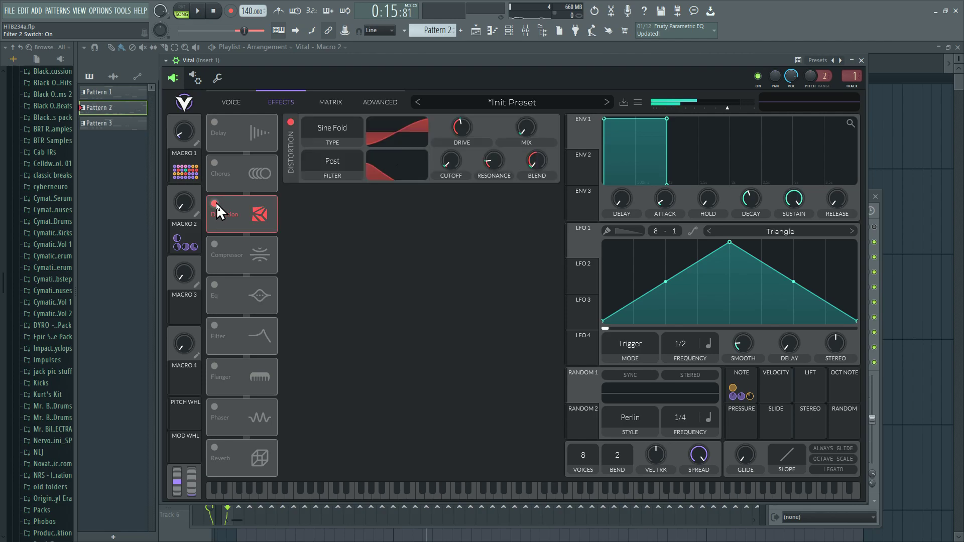
# Audition the restored patch with play and stop, then return to the VOICE page
pyautogui.click(199, 11)
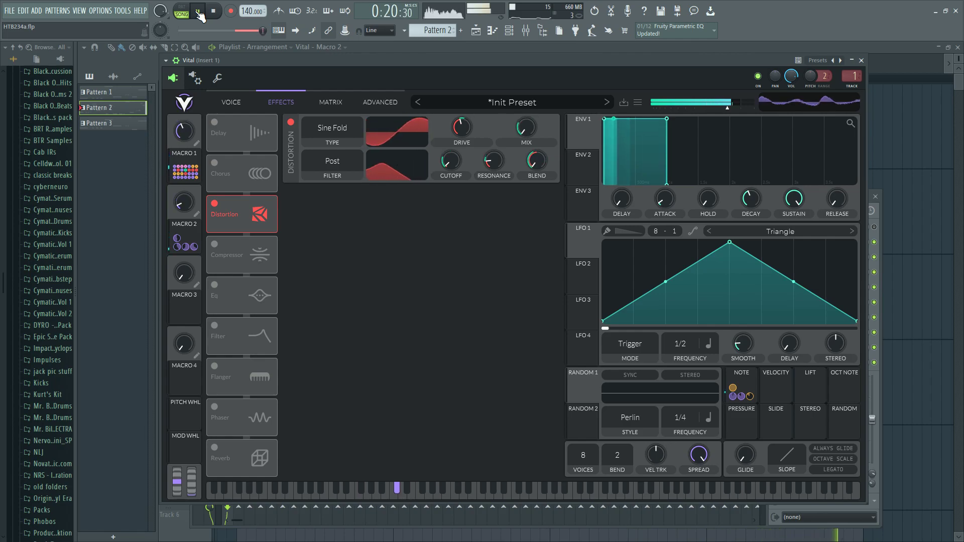
pyautogui.click(212, 11)
pyautogui.click(232, 102)
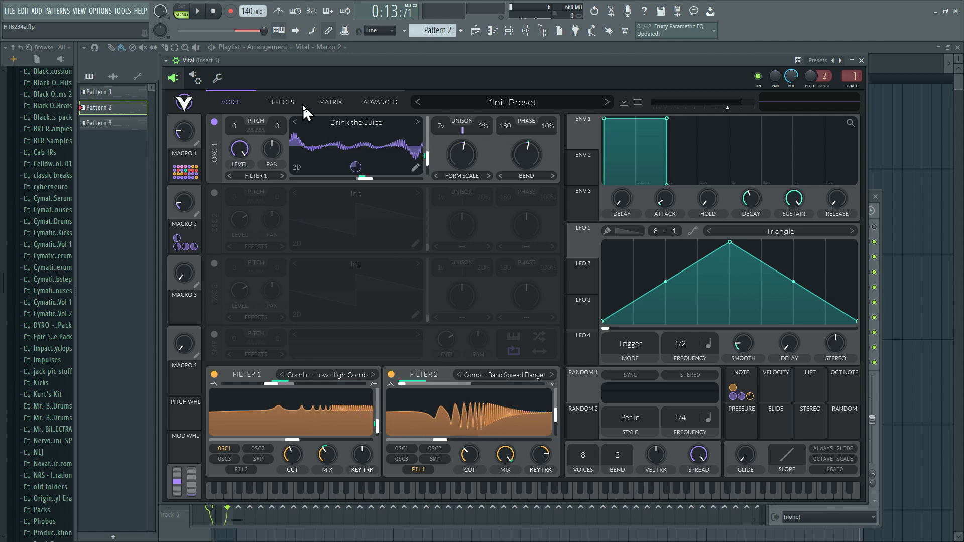
# Switch off both comb filters and the Distortion effect in Vital
pyautogui.click(282, 104)
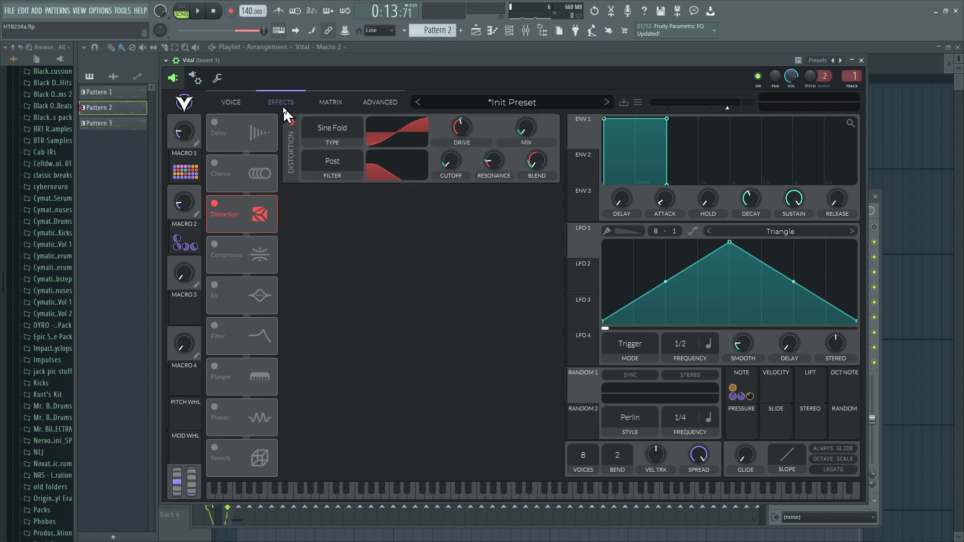
pyautogui.click(239, 99)
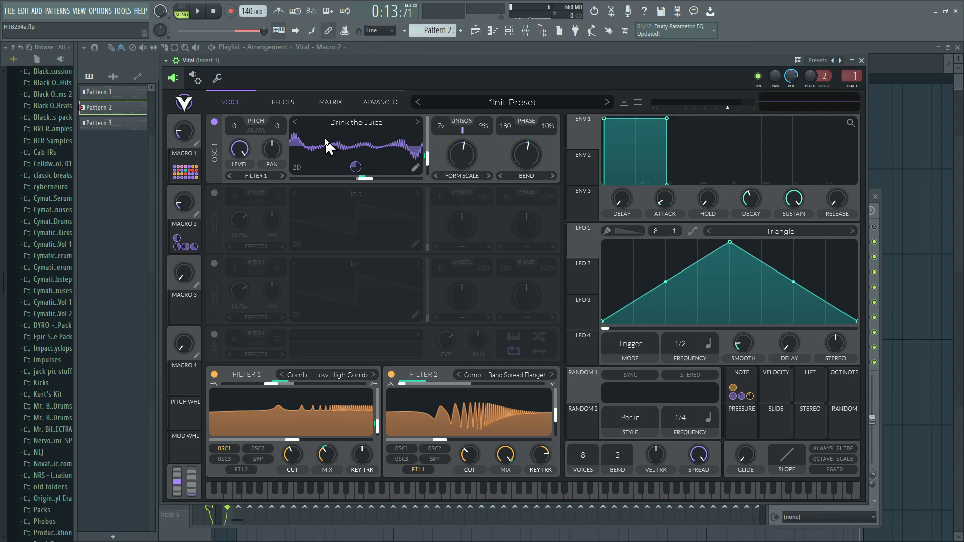
pyautogui.click(390, 375)
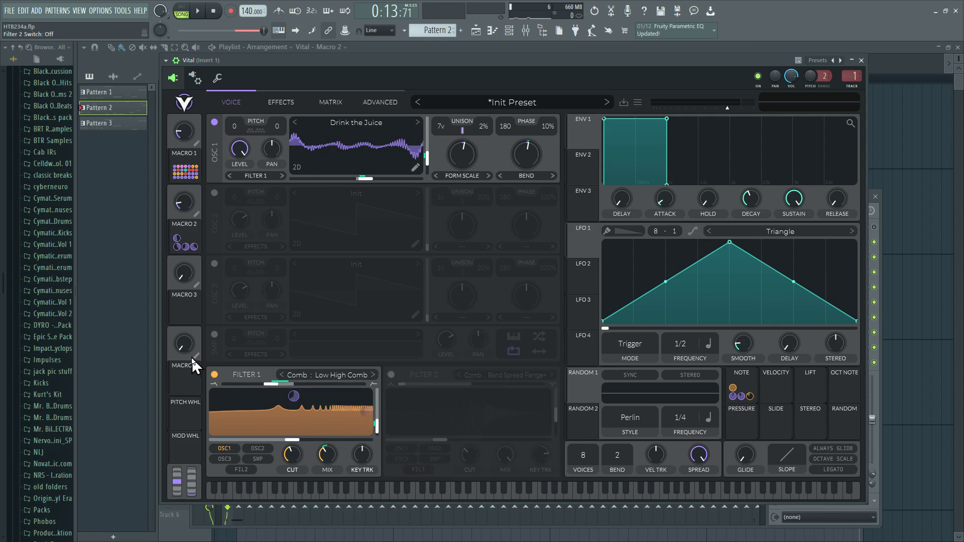
pyautogui.click(214, 375)
pyautogui.click(297, 98)
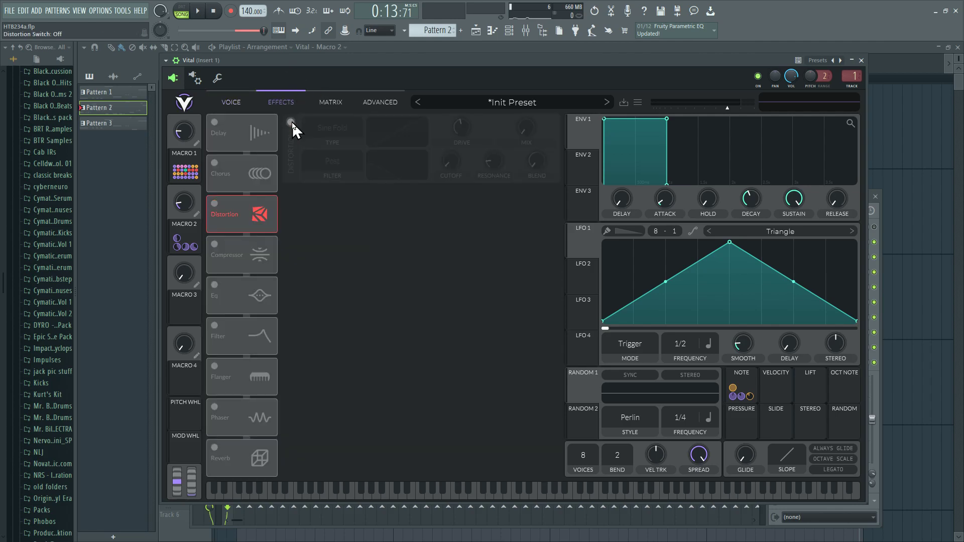
pyautogui.click(231, 102)
# Play the song briefly to hear the unfiltered oscillator, then stop
pyautogui.click(197, 11)
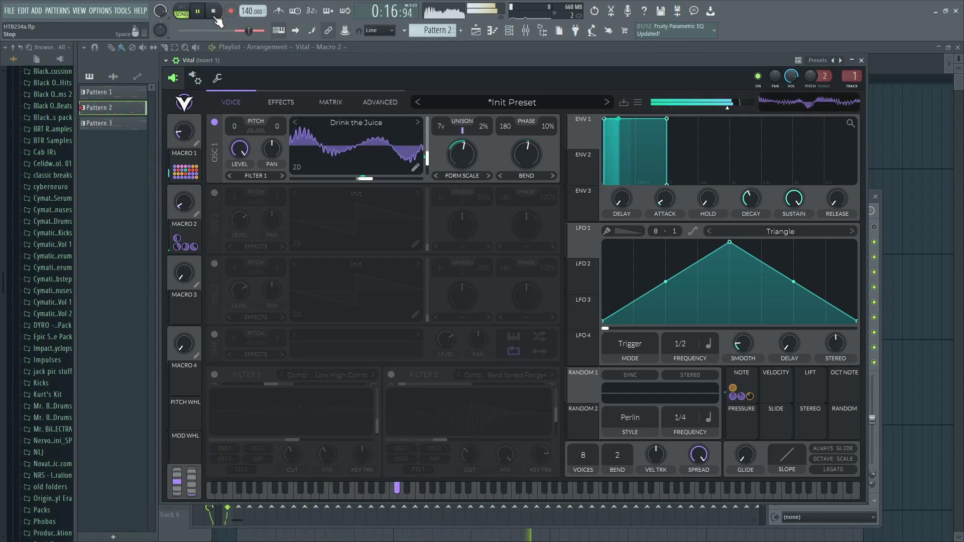
pyautogui.click(214, 12)
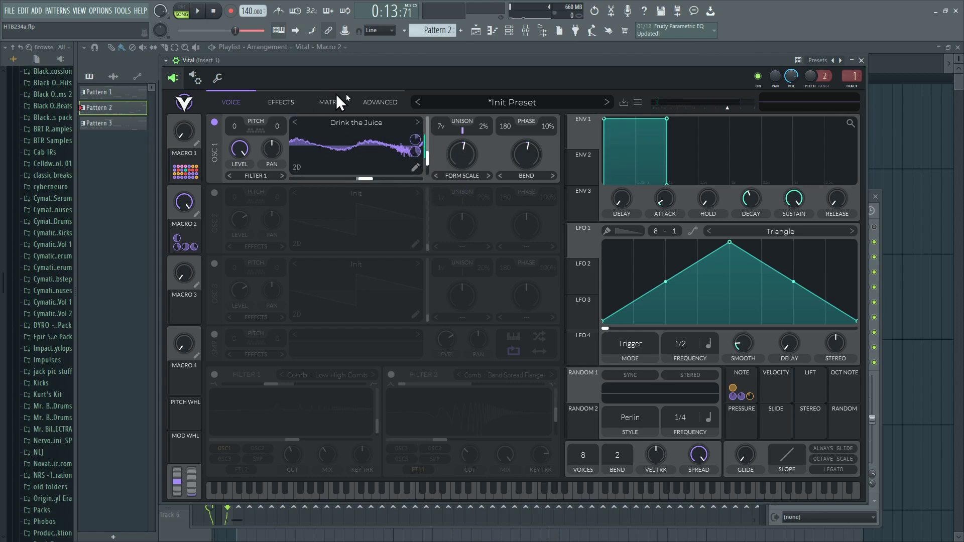
pyautogui.moveTo(252, 404); pyautogui.dragTo(410, 421)
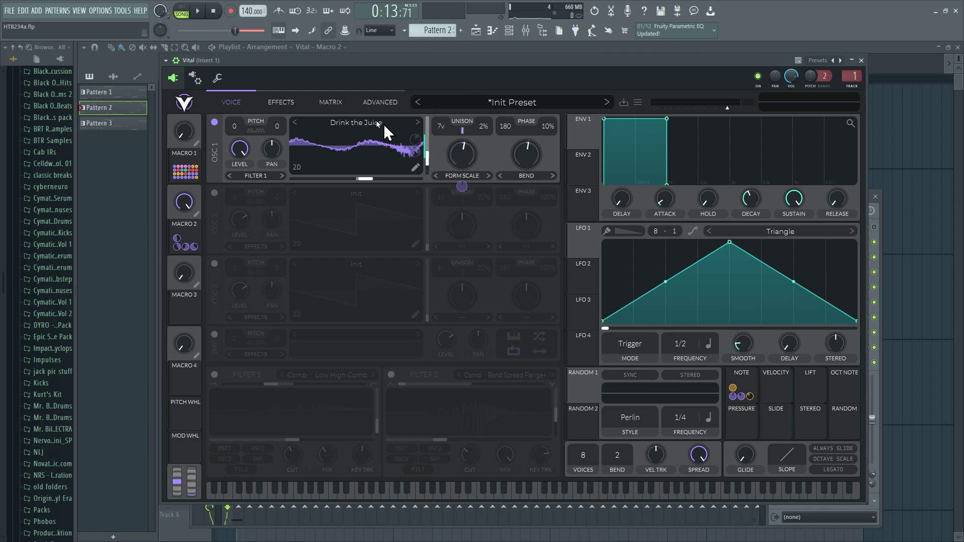
# Drop OSC 1's unison down to a single voice (1v)
pyautogui.click(389, 100)
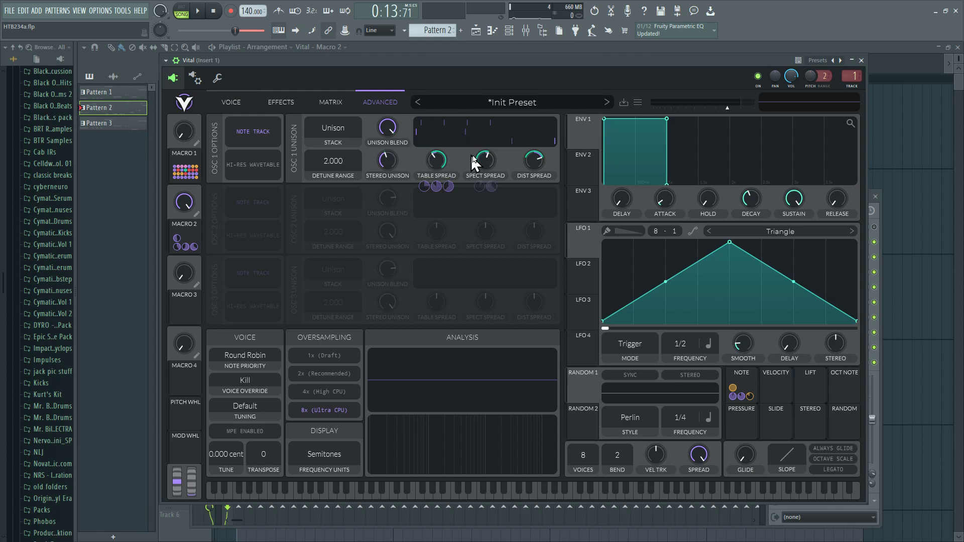
pyautogui.click(229, 102)
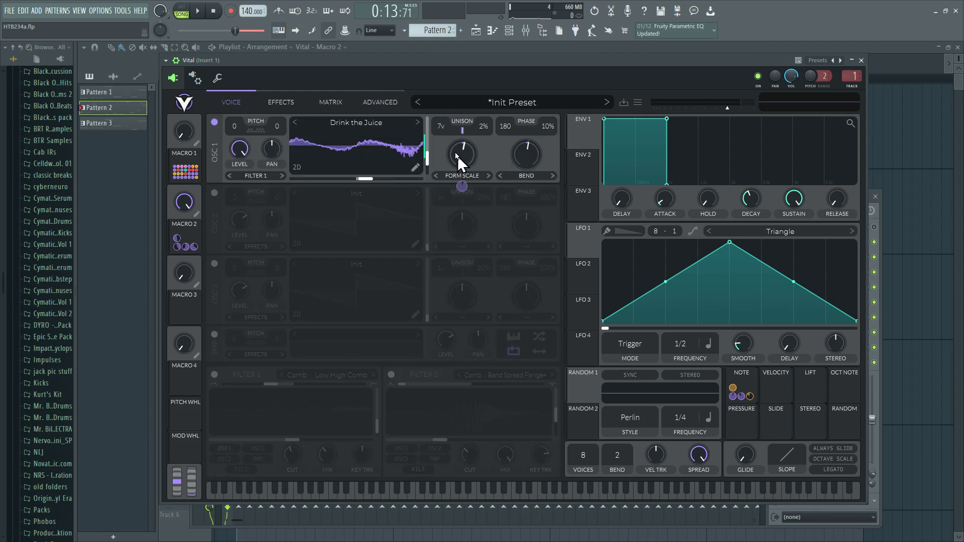
pyautogui.moveTo(440, 124); pyautogui.dragTo(438, 261)
# Play the song to audition the single-voice oscillator, then pause
pyautogui.click(198, 12)
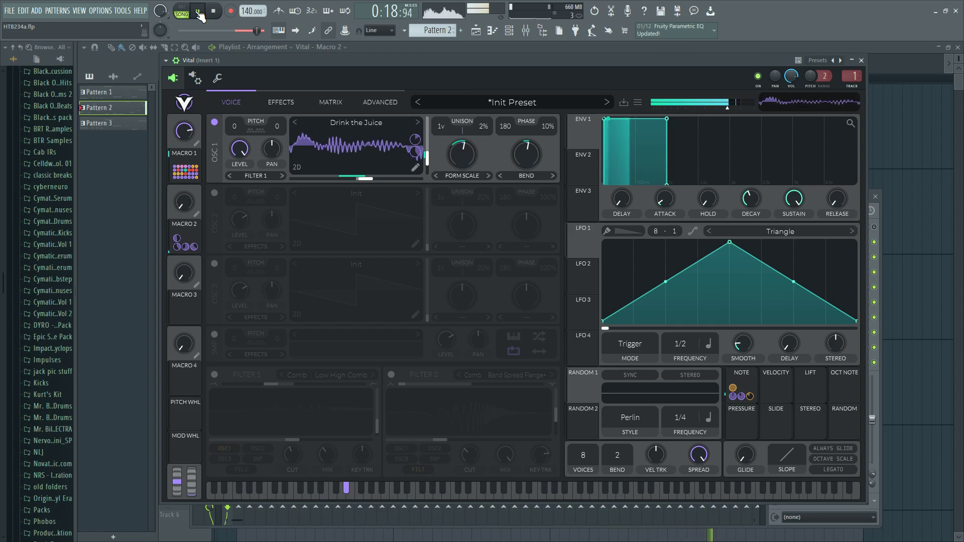
pyautogui.click(200, 14)
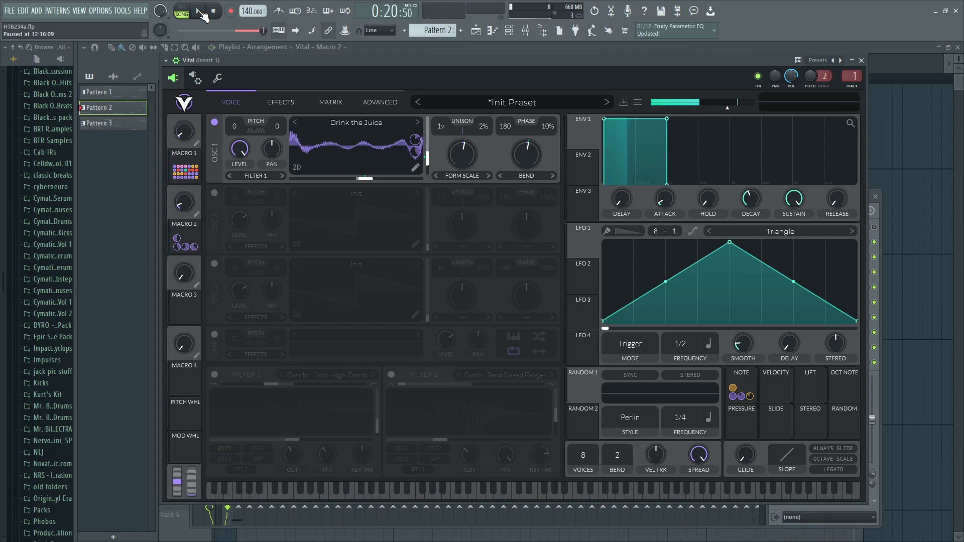
pyautogui.moveTo(480, 145)
pyautogui.moveTo(466, 190)
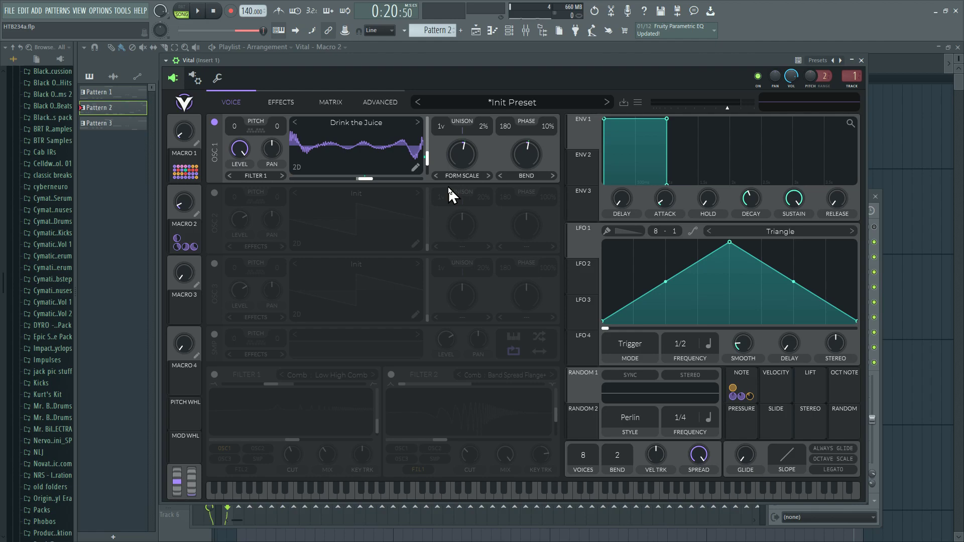
# Scroll OSC 1's unison up to 7 voices and check the Advanced spread settings
pyautogui.click(332, 102)
pyautogui.click(376, 100)
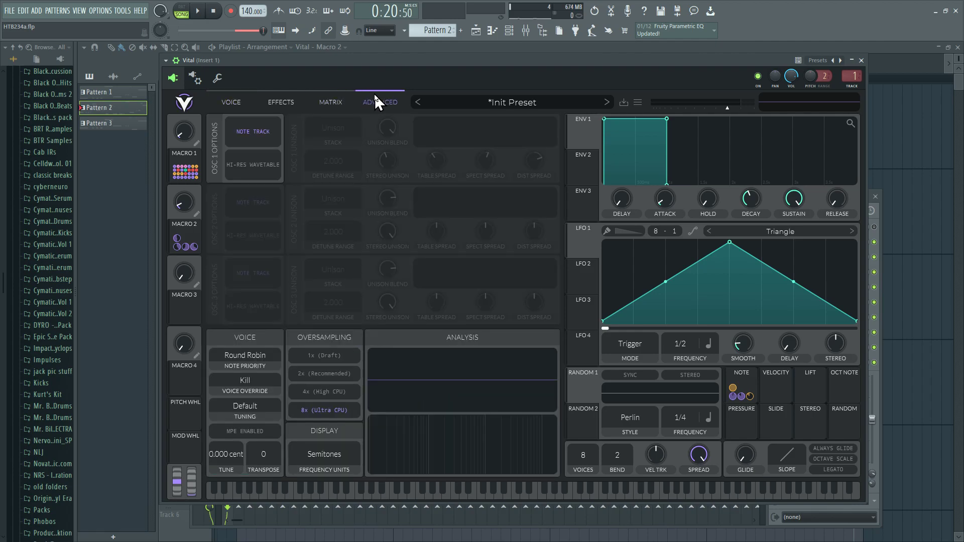
pyautogui.click(227, 100)
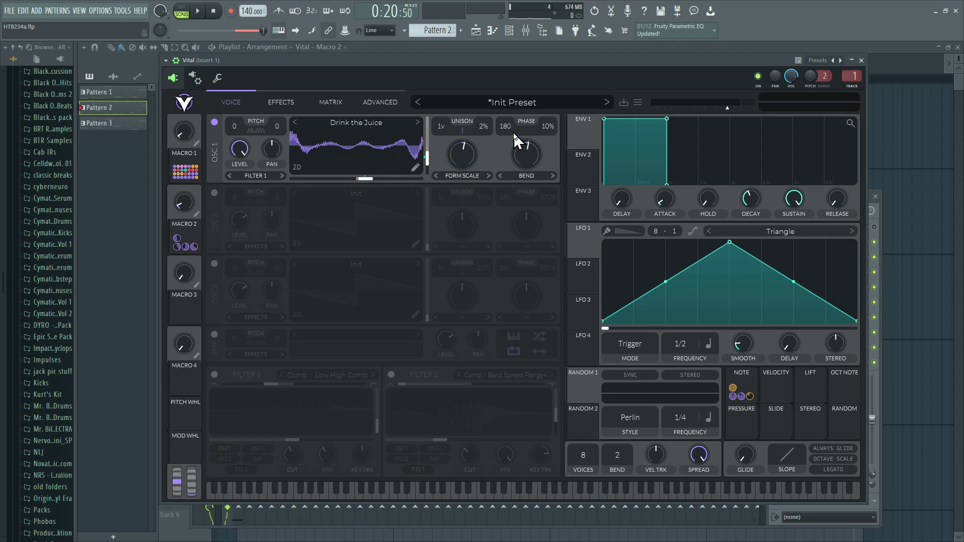
pyautogui.click(380, 102)
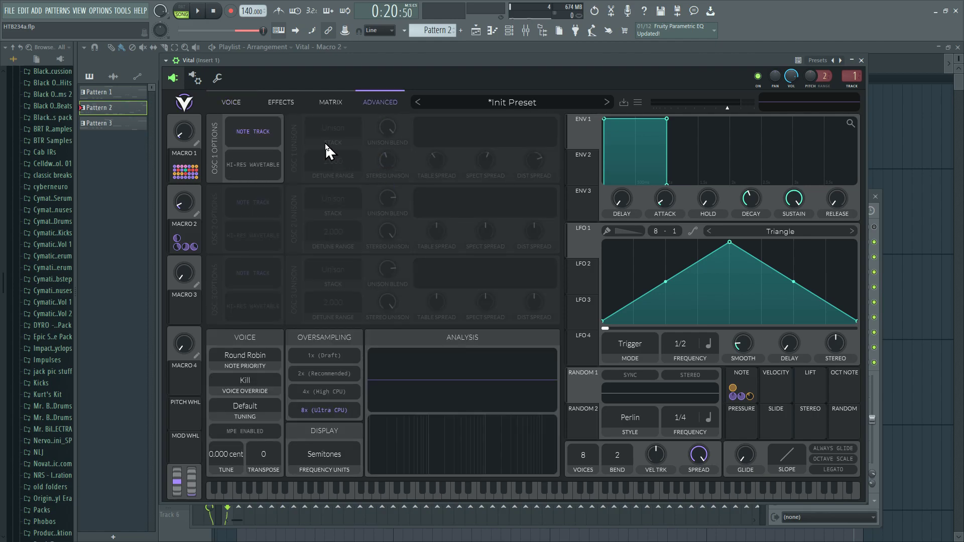
pyautogui.click(241, 100)
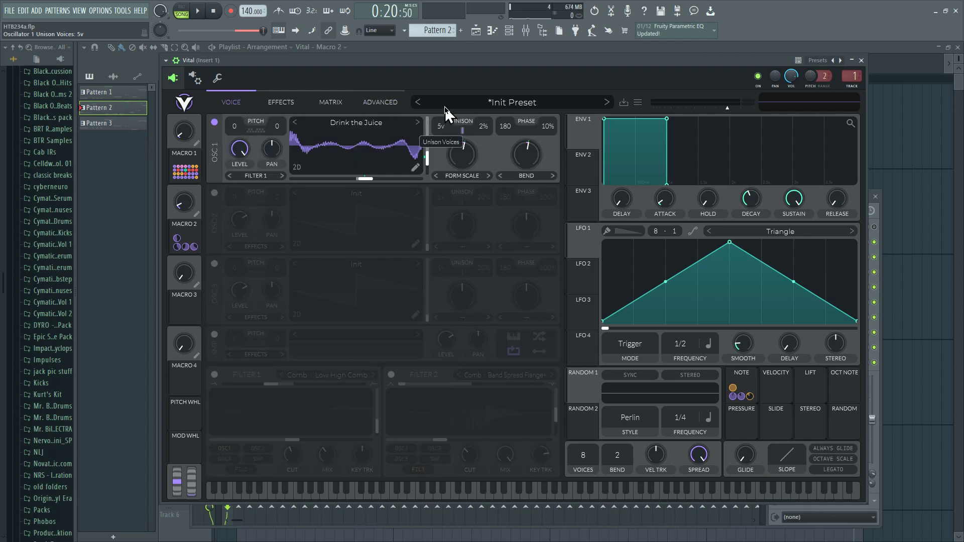
pyautogui.scroll(2, 446, 110)
pyautogui.click(371, 103)
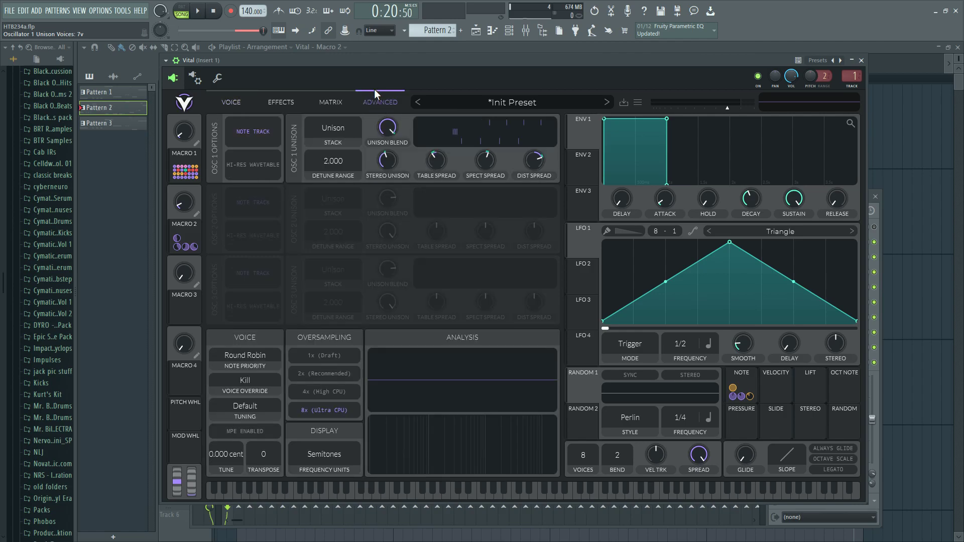
# Play the song and drag OSC 1's unison back down to 1 voice
pyautogui.click(198, 14)
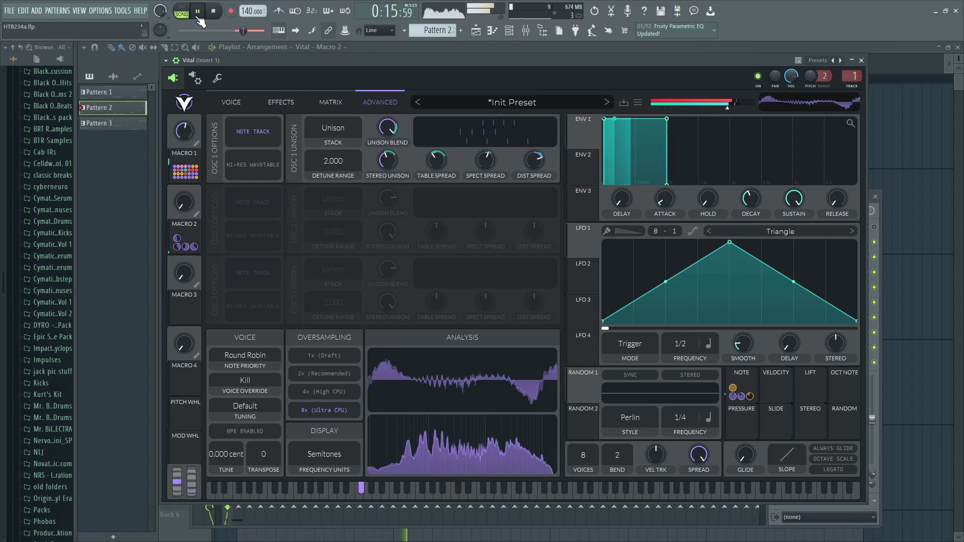
pyautogui.click(231, 102)
pyautogui.moveTo(444, 133); pyautogui.dragTo(444, 179)
# Raise OSC 1's unison to 6 voices and pause playback
pyautogui.moveTo(444, 133); pyautogui.dragTo(453, 109)
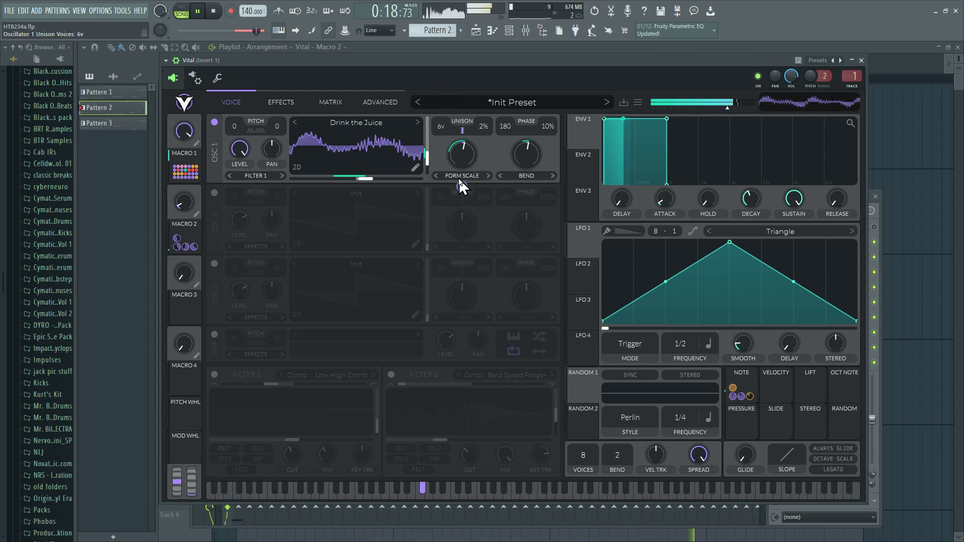
pyautogui.click(203, 15)
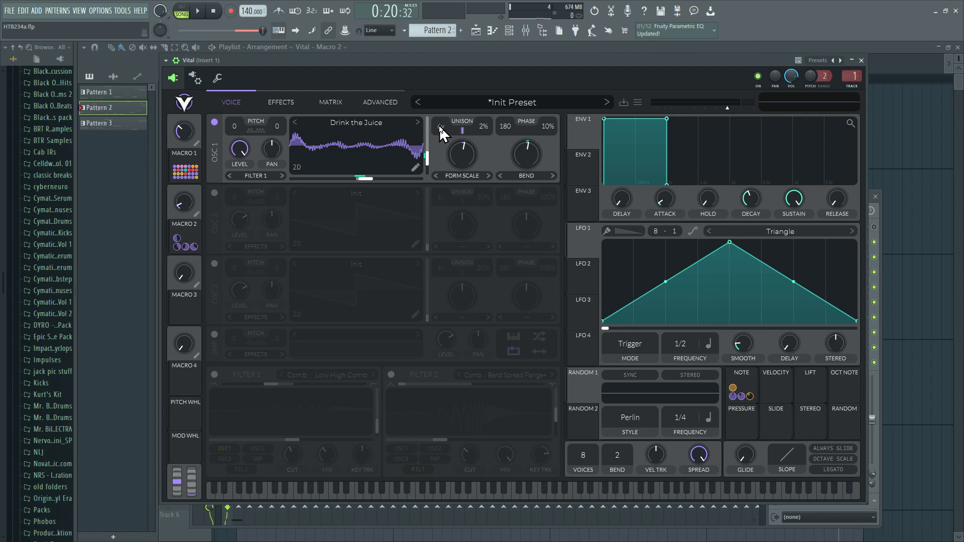
# On the Advanced page, set OSC 1's distortion spread to 49% and table spread to -47.36
pyautogui.click(384, 103)
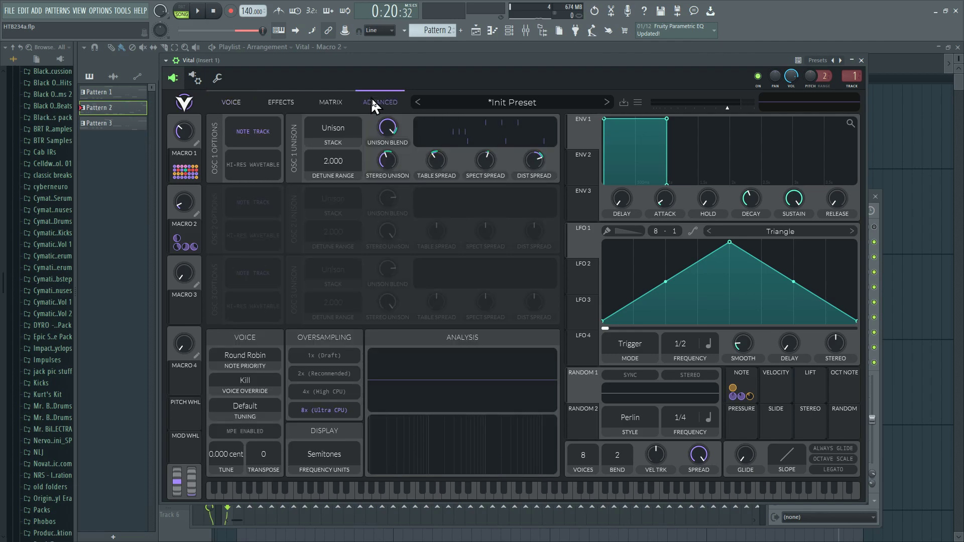
pyautogui.moveTo(537, 162); pyautogui.dragTo(536, 157)
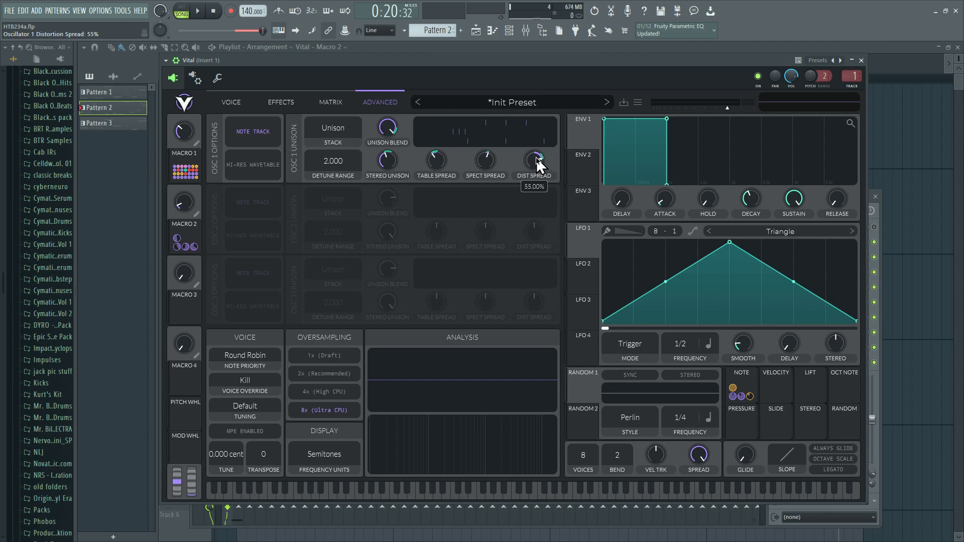
pyautogui.moveTo(535, 157); pyautogui.dragTo(432, 168)
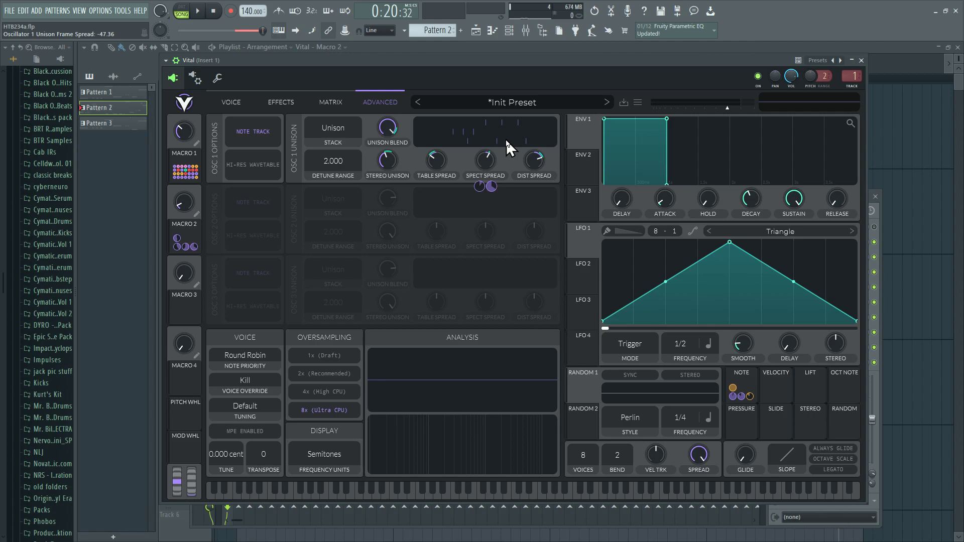
pyautogui.click(232, 102)
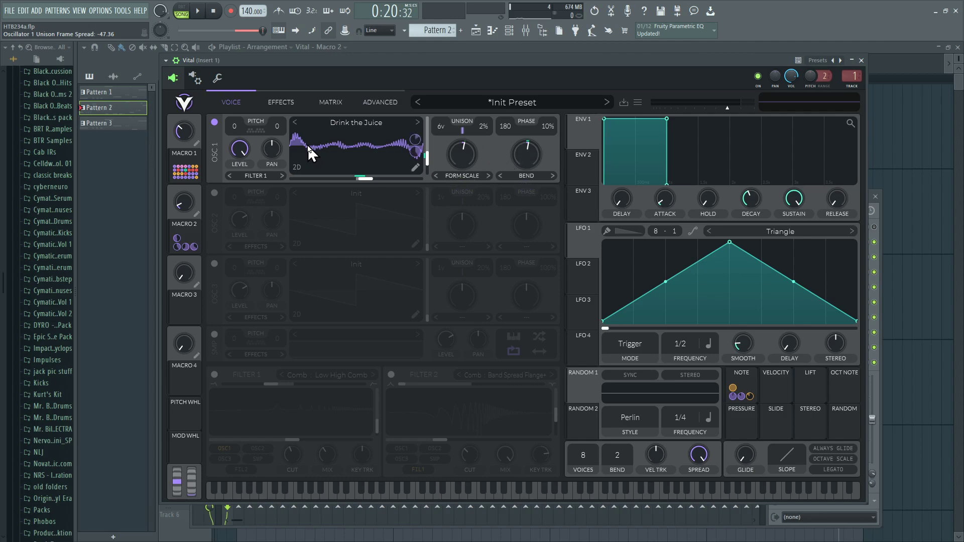
pyautogui.click(378, 101)
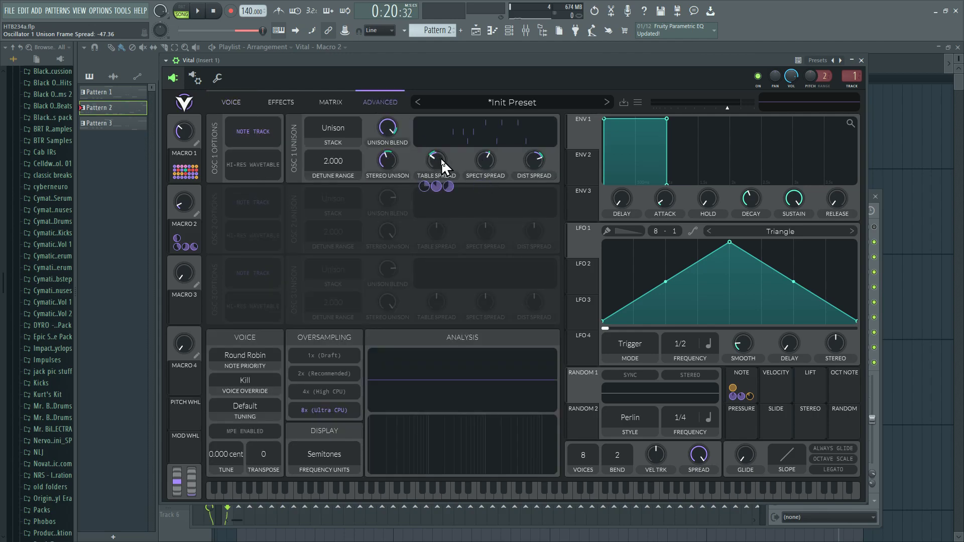
pyautogui.click(238, 103)
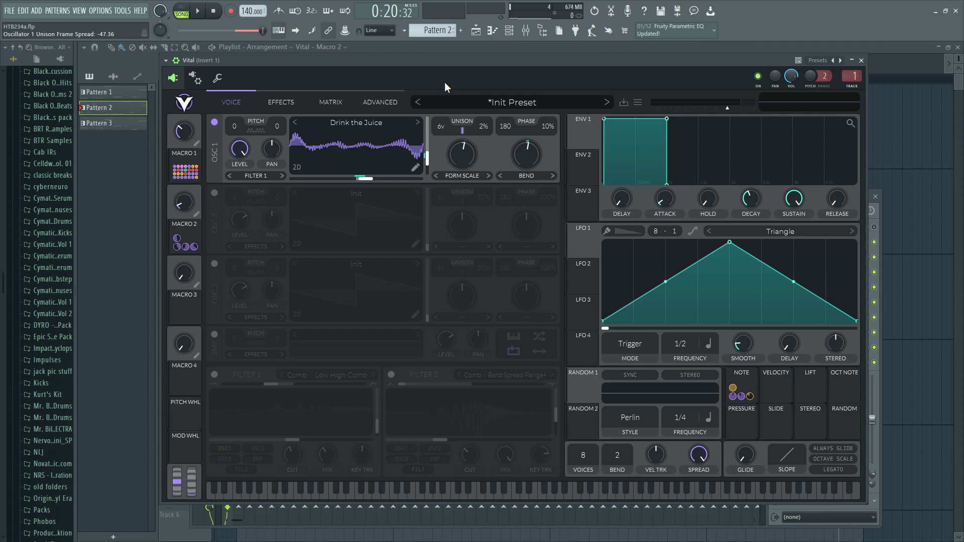
# Tweak OSC 1's morph and distortion knobs and drop unison to 1 voice while previewing
pyautogui.moveTo(514, 171); pyautogui.dragTo(532, 158)
pyautogui.press('space')
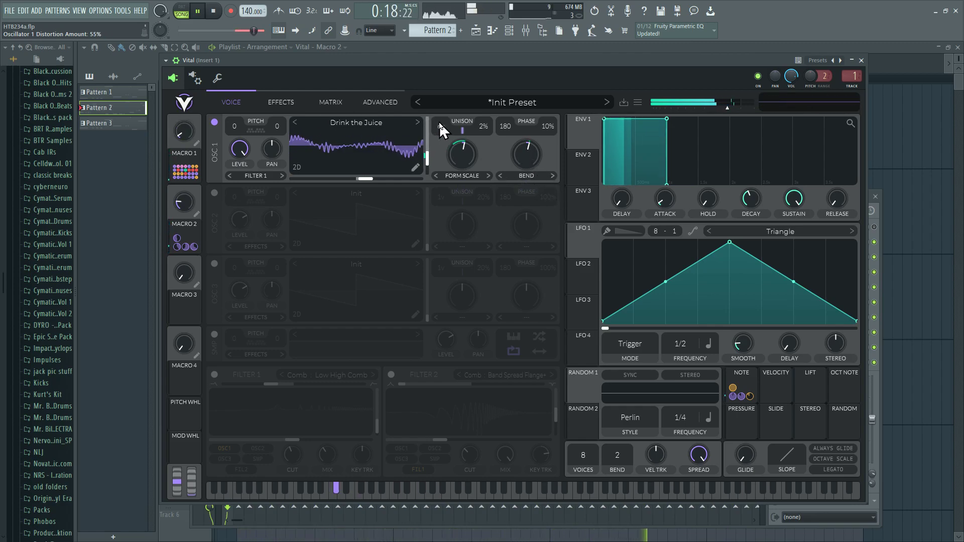
pyautogui.moveTo(440, 133); pyautogui.dragTo(441, 236)
pyautogui.moveTo(536, 163)
pyautogui.mouseDown()
pyautogui.moveTo(535, 194)
pyautogui.moveTo(541, 124)
pyautogui.moveTo(542, 172)
pyautogui.mouseUp()
pyautogui.click(213, 11)
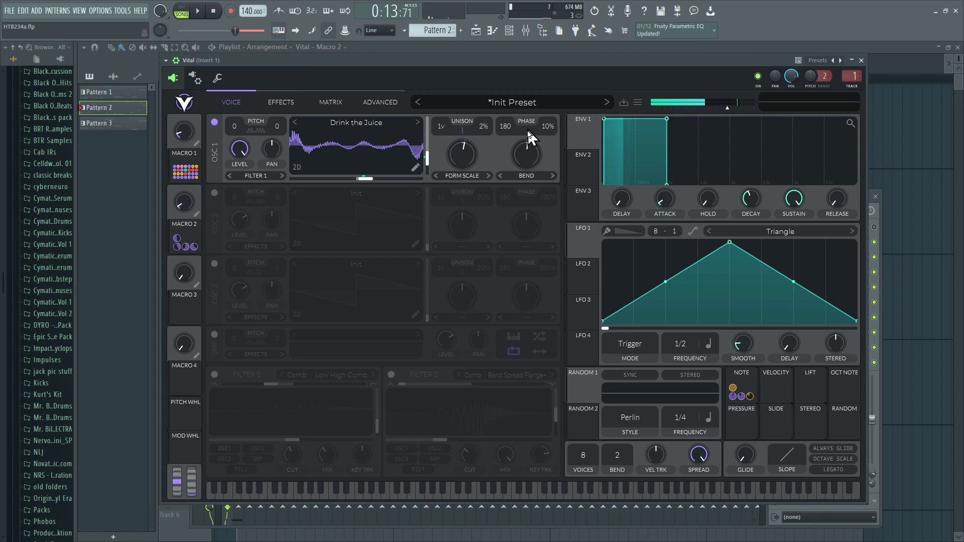
# Bump the wave morph to 55.5% and raise OSC 1's unison to 7 voices, auditioning the change
pyautogui.moveTo(531, 152)
pyautogui.scroll(1, 531, 150)
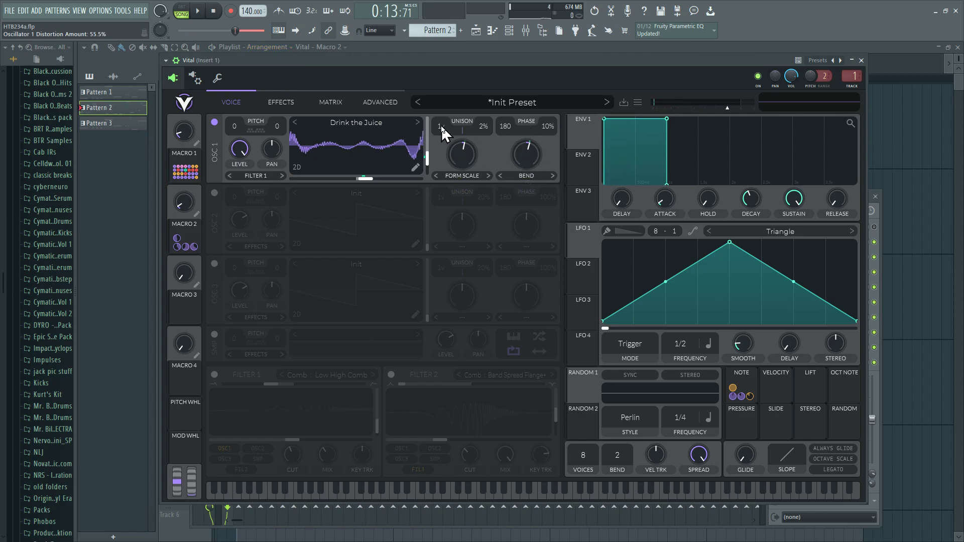
pyautogui.moveTo(441, 126); pyautogui.dragTo(453, 104)
pyautogui.click(197, 11)
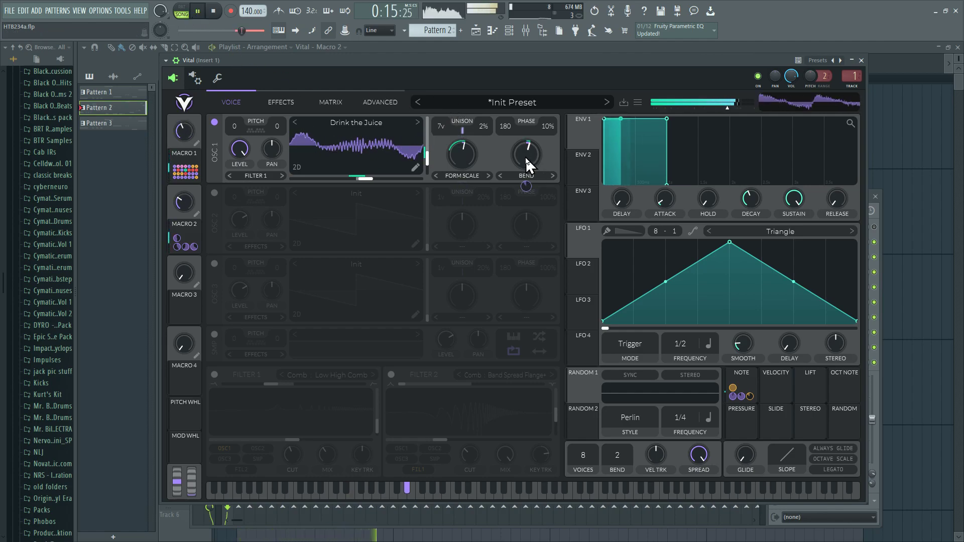
pyautogui.hotkey('ctrl', 'space')
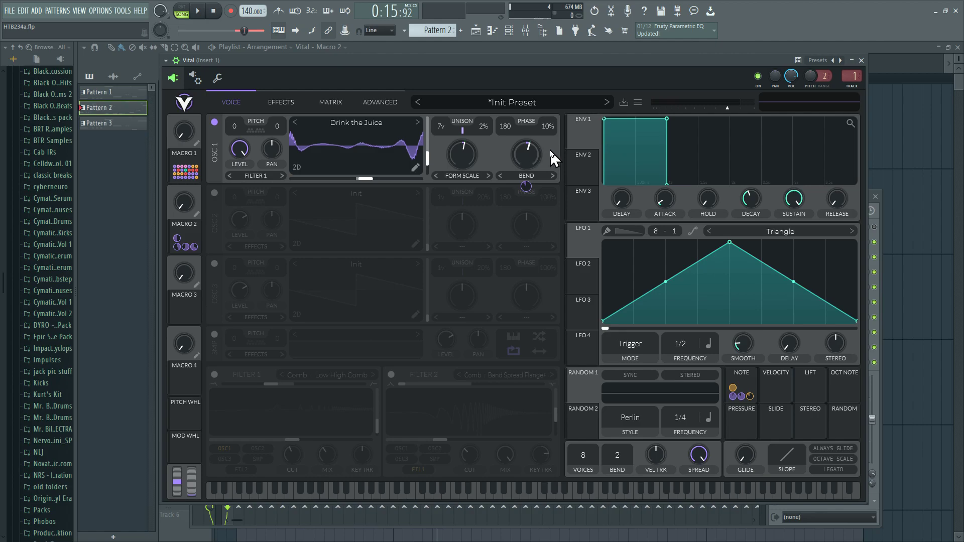
pyautogui.moveTo(552, 157)
pyautogui.click(372, 101)
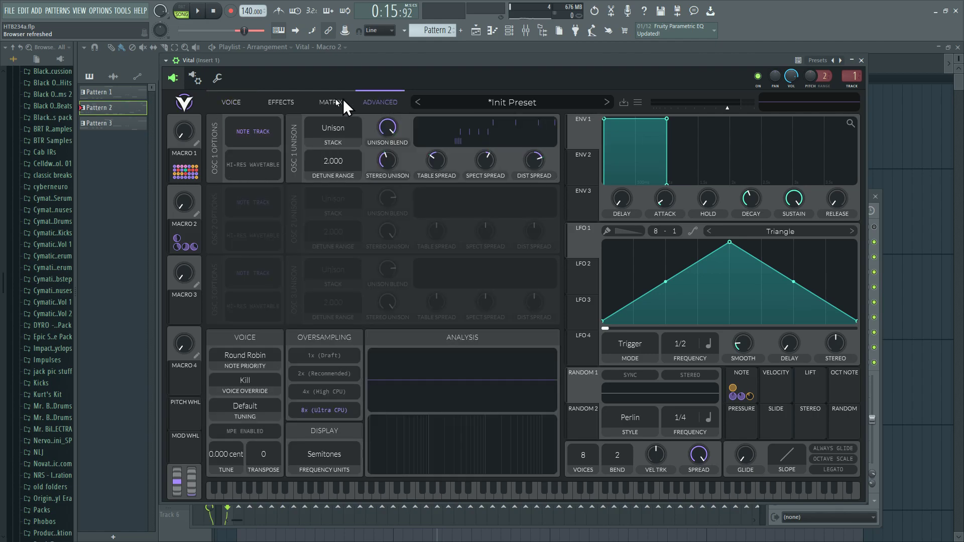
pyautogui.moveTo(387, 71)
pyautogui.mouseDown()
pyautogui.moveTo(396, 75)
pyautogui.moveTo(387, 67)
pyautogui.mouseUp()
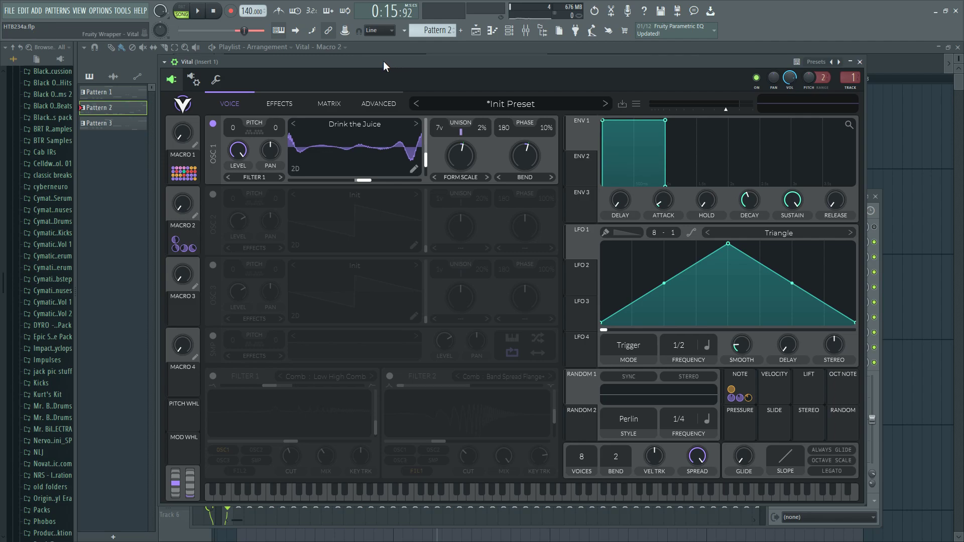
# Turn on both comb filters and the Distortion, Delay and Compressor effects during playback
pyautogui.click(198, 11)
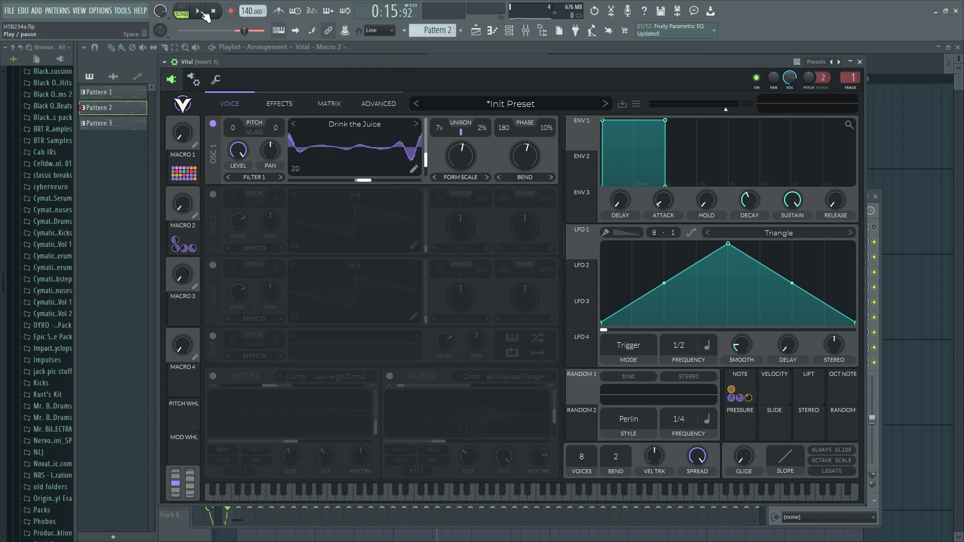
pyautogui.click(212, 376)
pyautogui.click(390, 376)
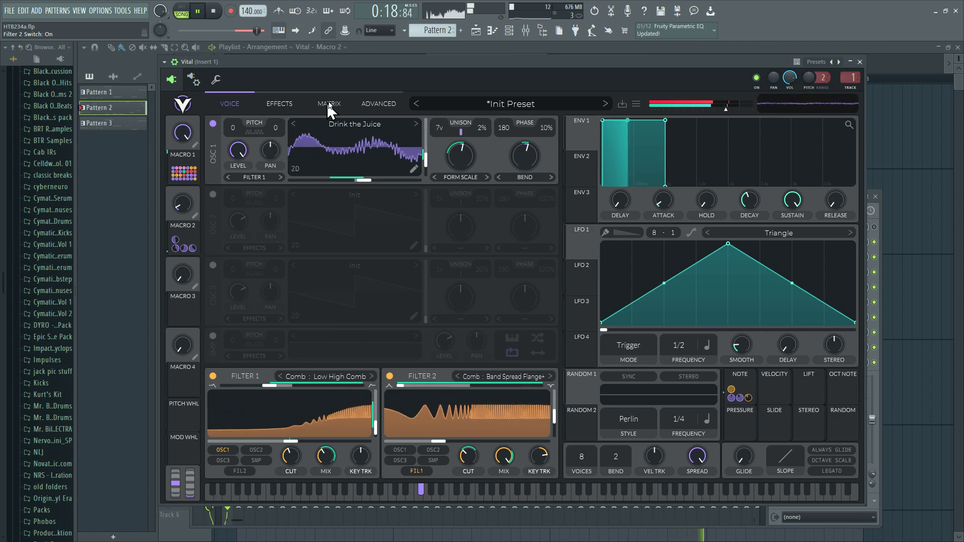
pyautogui.click(285, 103)
pyautogui.click(213, 204)
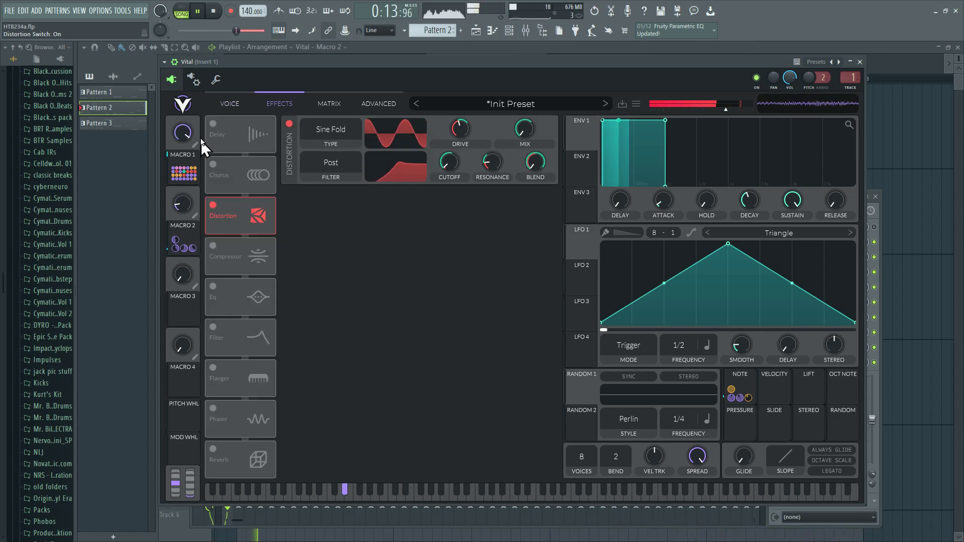
pyautogui.click(213, 123)
pyautogui.click(212, 247)
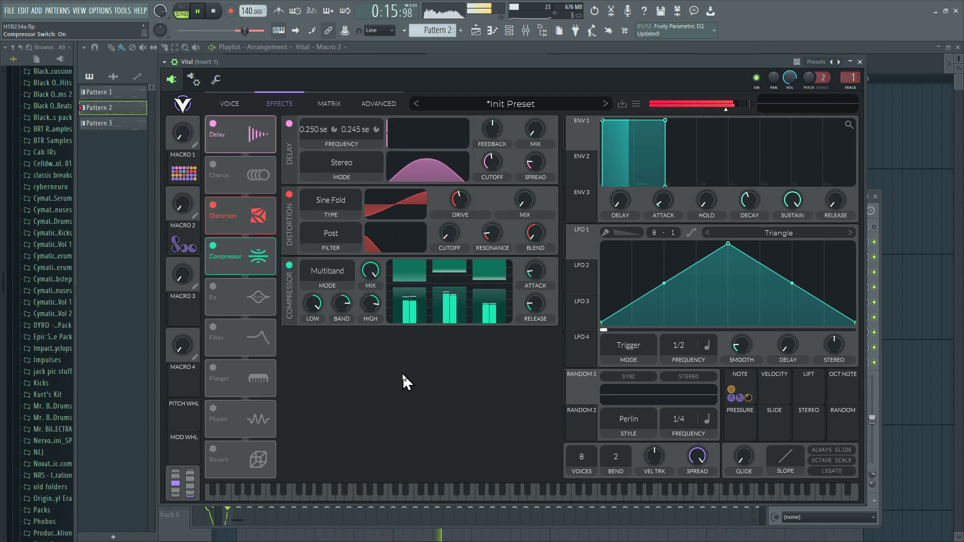
pyautogui.click(227, 100)
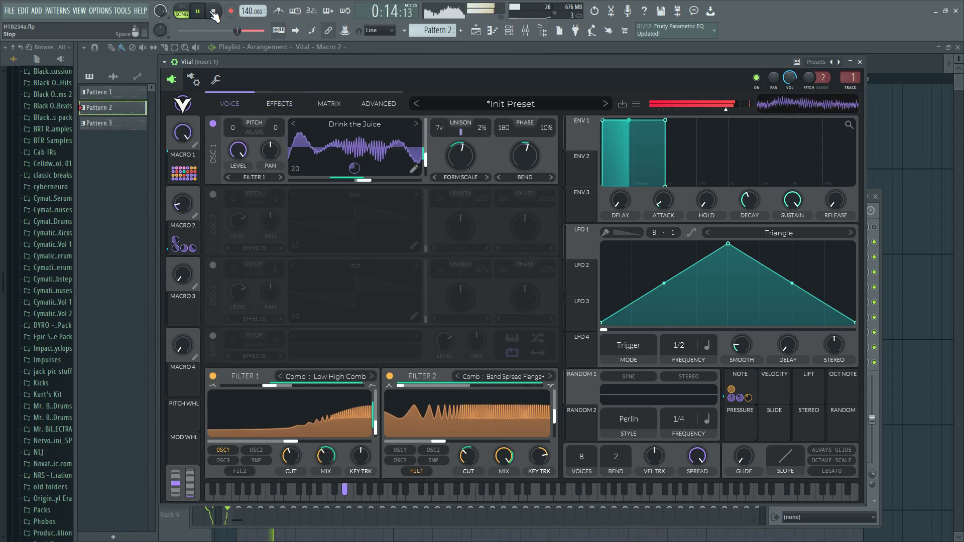
# Stop playback and hide the Vital window to reveal the playlist
pyautogui.press('space')
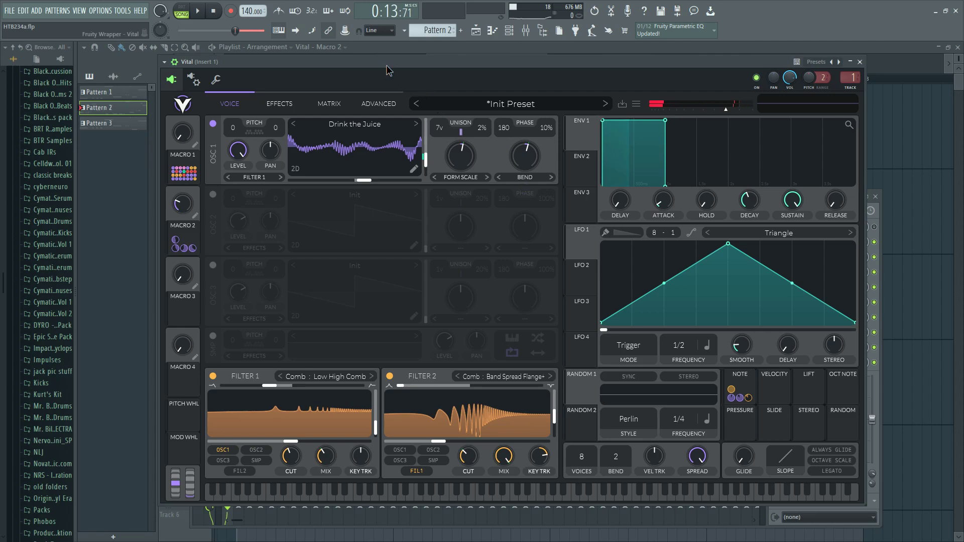
pyautogui.moveTo(389, 70); pyautogui.dragTo(389, 327)
pyautogui.click(250, 224)
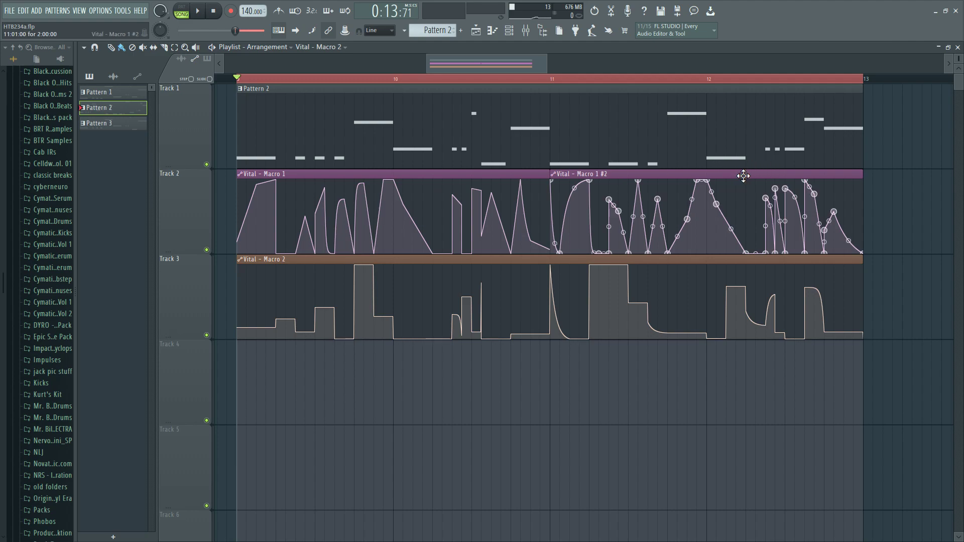
# Zoom into the playlist and audition the song from a later position
pyautogui.scroll(2, 743, 175)
pyautogui.click(675, 79)
pyautogui.click(516, 80)
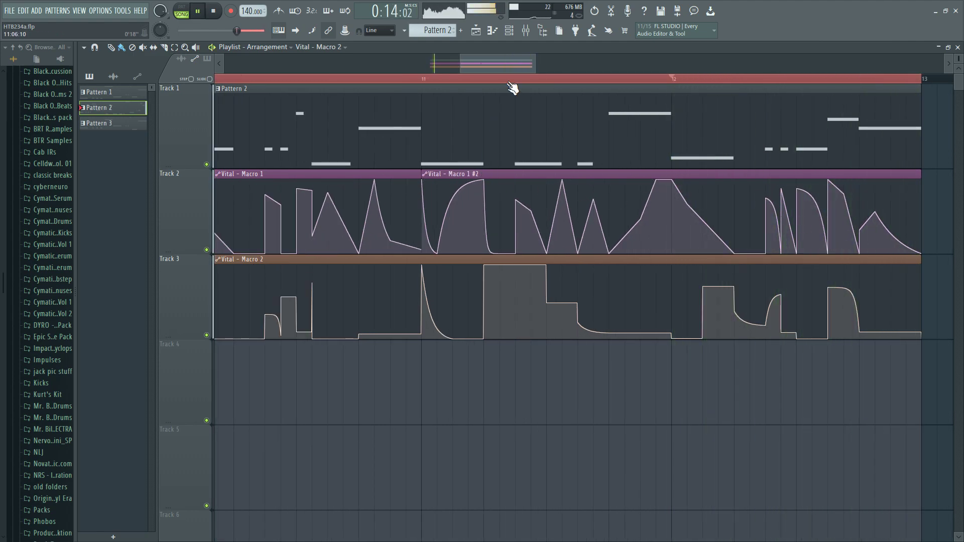
pyautogui.click(516, 81)
pyautogui.press('space')
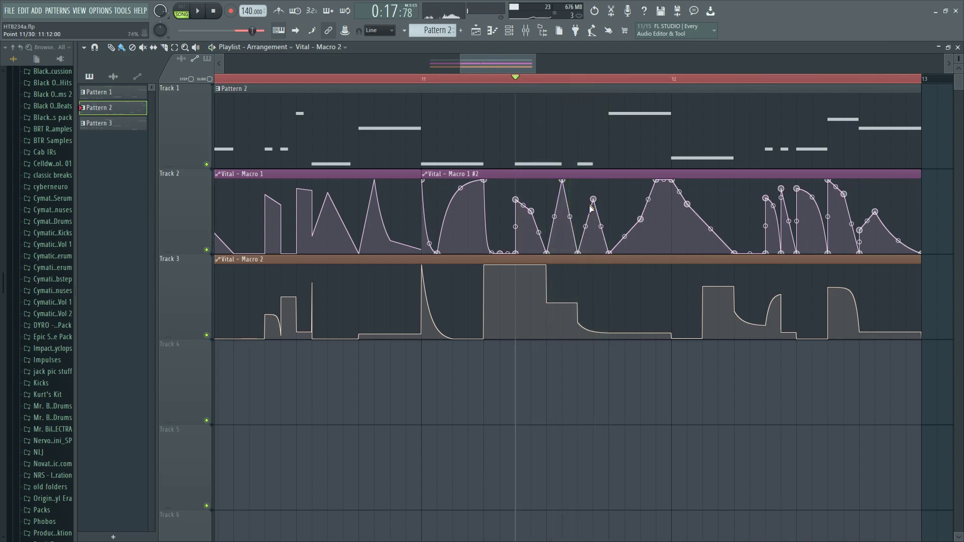
# Pull the Macro 1 #2 automation point down to zero and delete the extra point
pyautogui.scroll(3, 557, 233)
pyautogui.moveTo(545, 234); pyautogui.dragTo(547, 259)
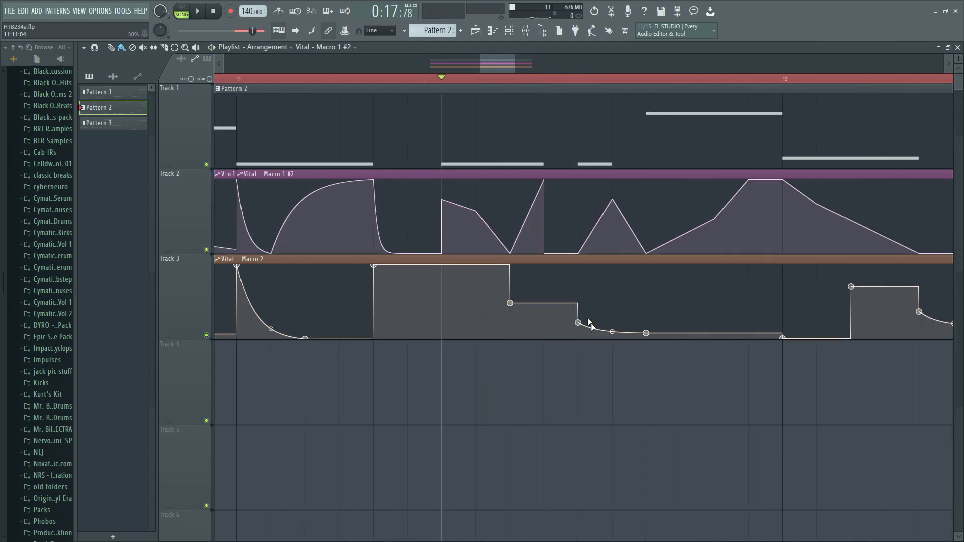
pyautogui.press('space')
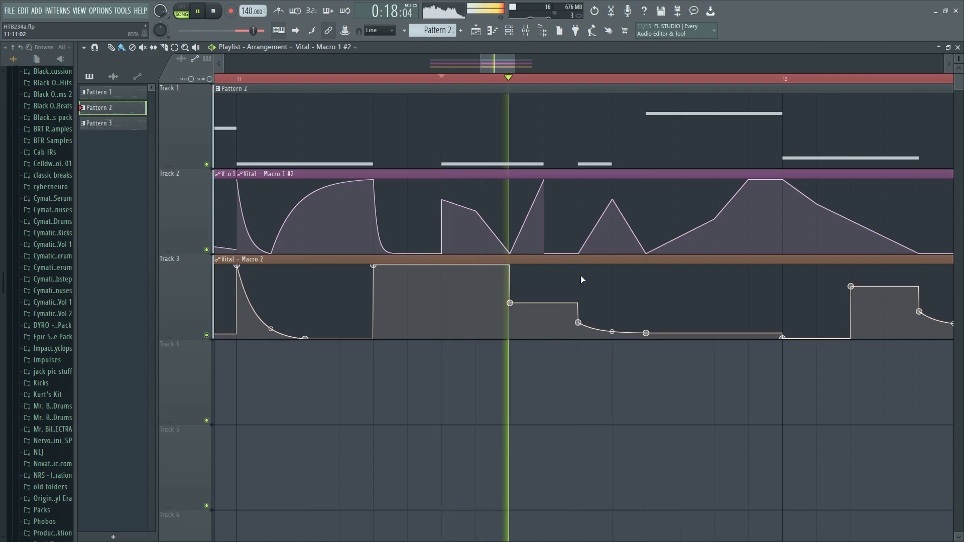
pyautogui.press('space')
pyautogui.press('space')
pyautogui.rightClick(544, 254)
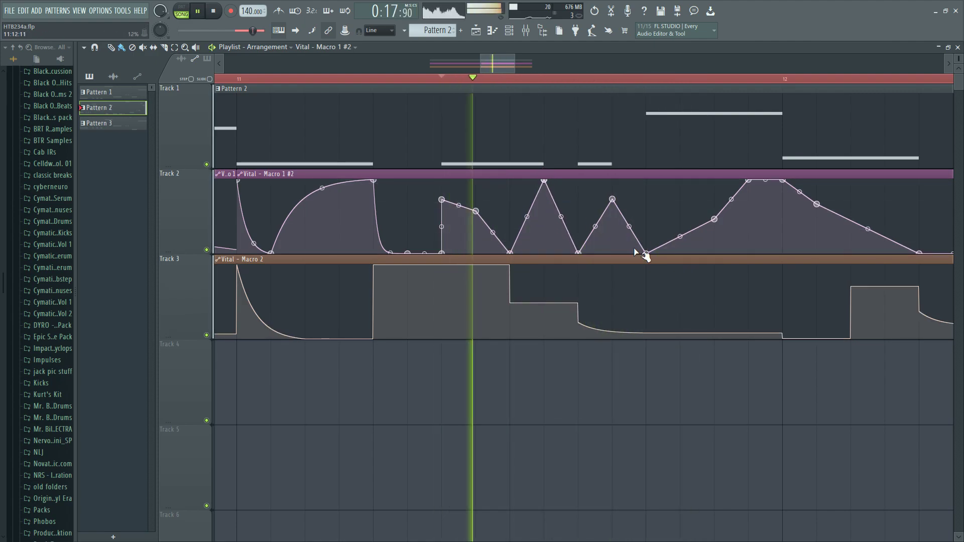
pyautogui.press('space')
# Zoom back out, play from around bar 10, and select the Vital - Macro 1 clip
pyautogui.scroll(-4, 570, 393)
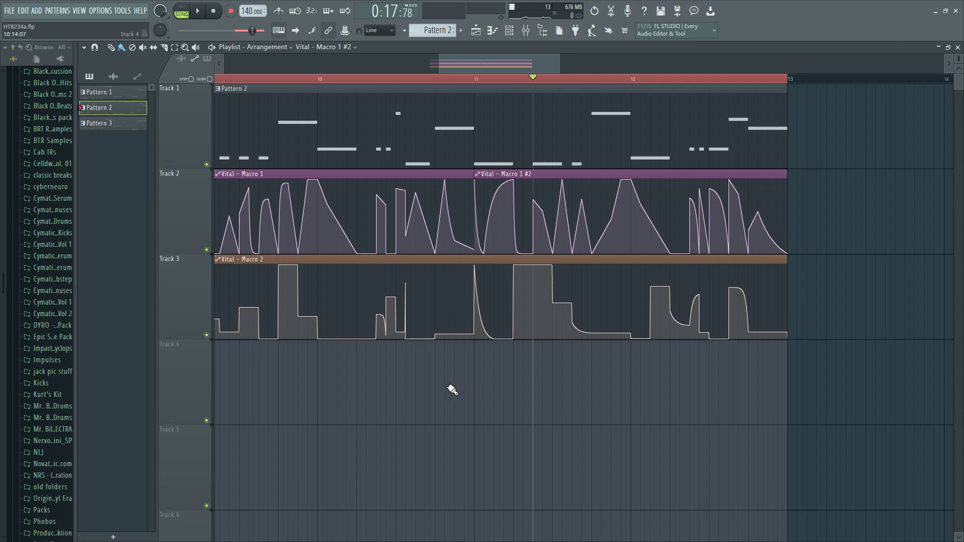
pyautogui.moveTo(452, 391); pyautogui.dragTo(516, 408)
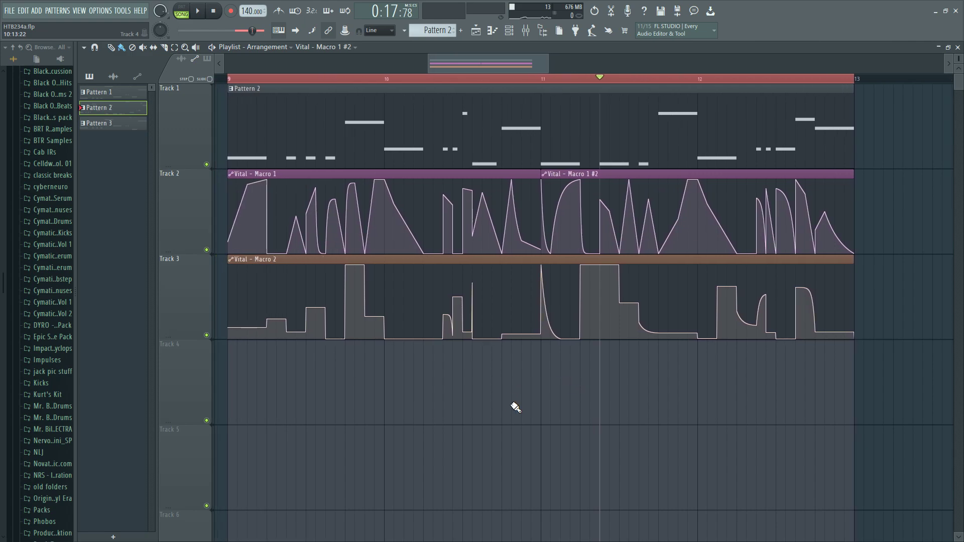
pyautogui.click(502, 79)
pyautogui.moveTo(365, 79); pyautogui.dragTo(347, 81)
pyautogui.press('space')
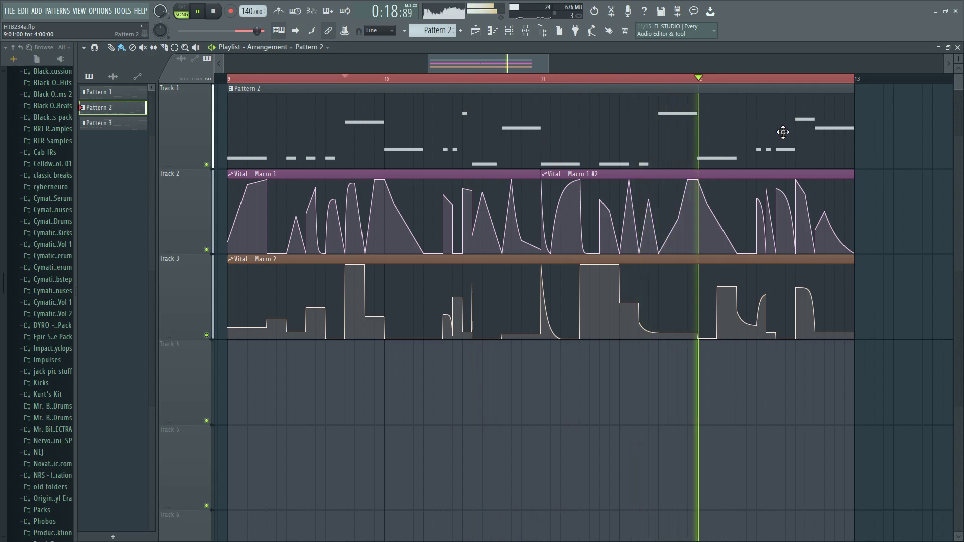
pyautogui.press('space')
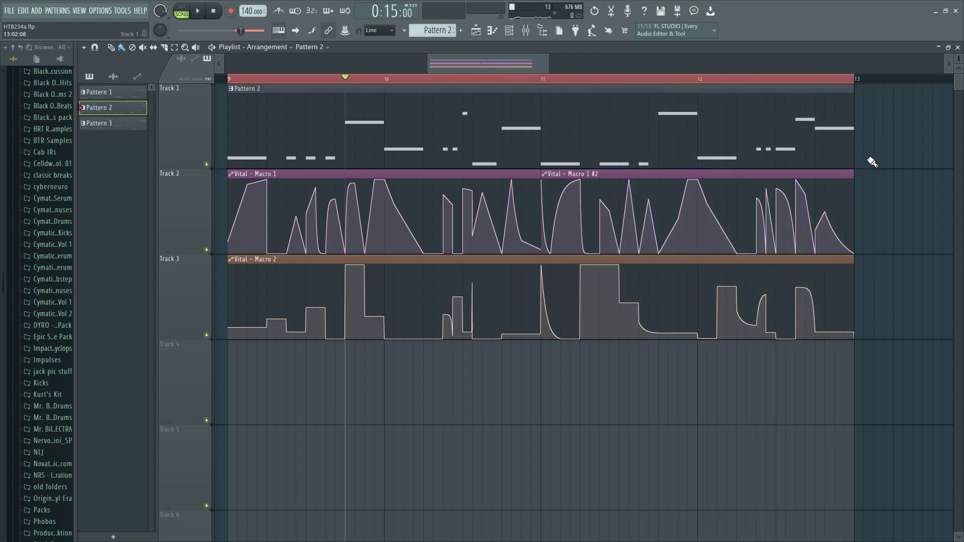
pyautogui.moveTo(447, 201)
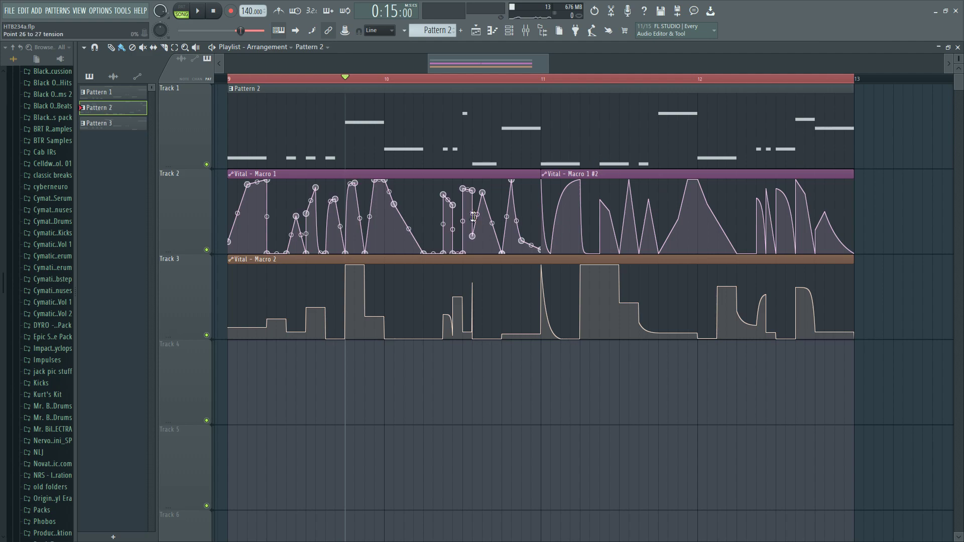
pyautogui.click(423, 252)
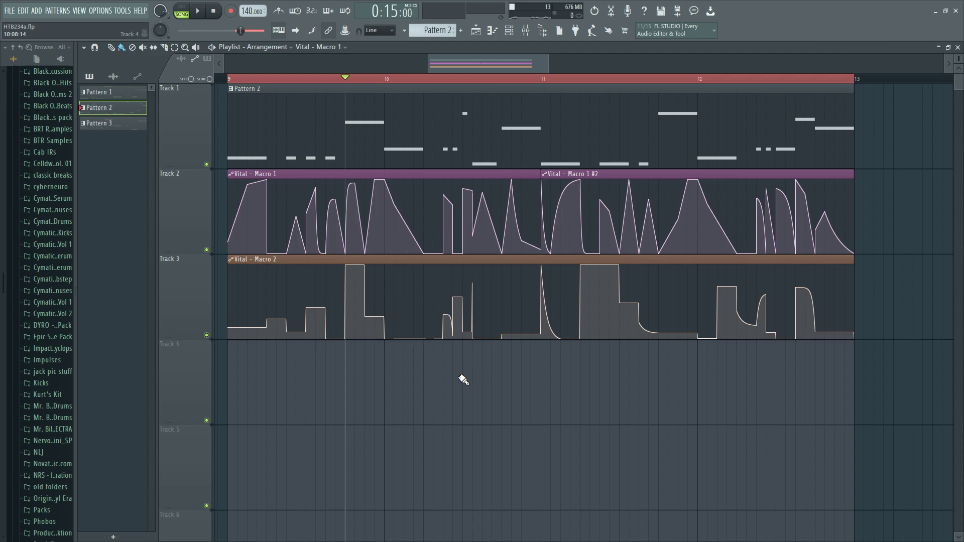
# Open Vital from the channel rack (F6) and move its window up over the playlist
pyautogui.press('F6')
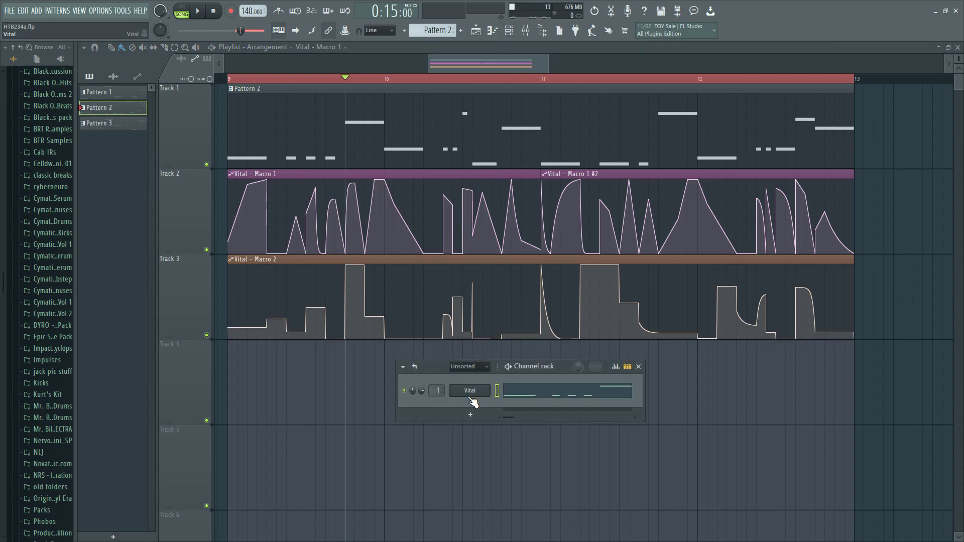
pyautogui.click(470, 391)
pyautogui.moveTo(418, 283); pyautogui.dragTo(406, 65)
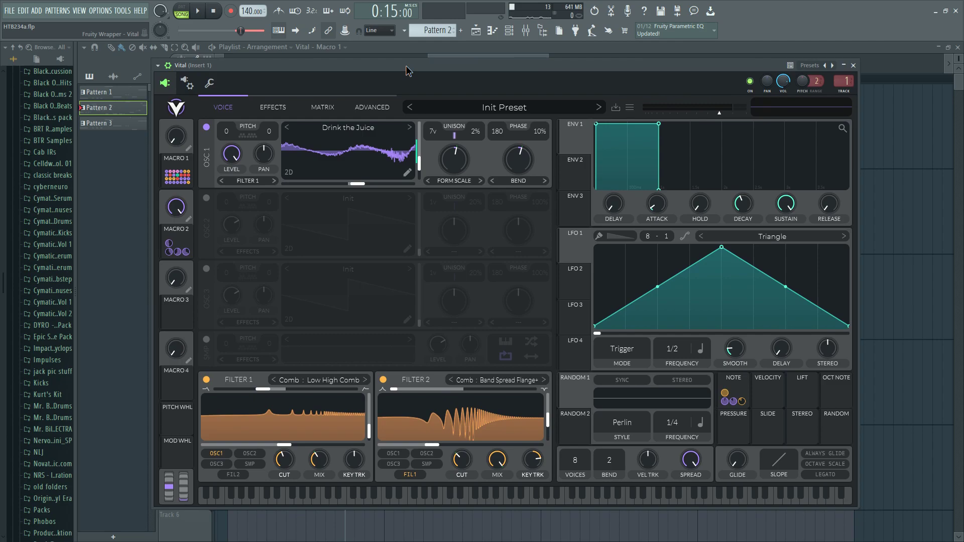